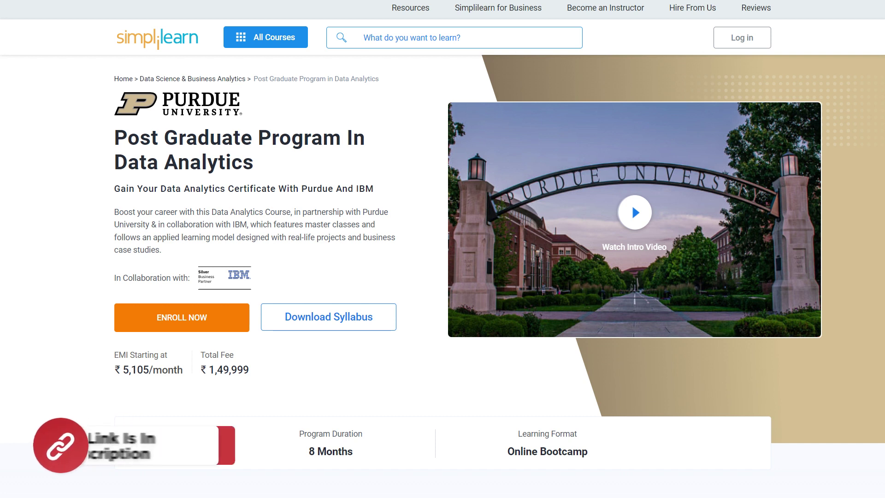
Scroll down the DAX Emp Data sheet to bring the employee table and lookup blocks into view.
{"action": "scroll", "coordinate": [443, 249], "scroll_direction": "down", "scroll_amount": 3}
{"action": "scroll", "coordinate": [443, 249], "scroll_direction": "down", "scroll_amount": 5}
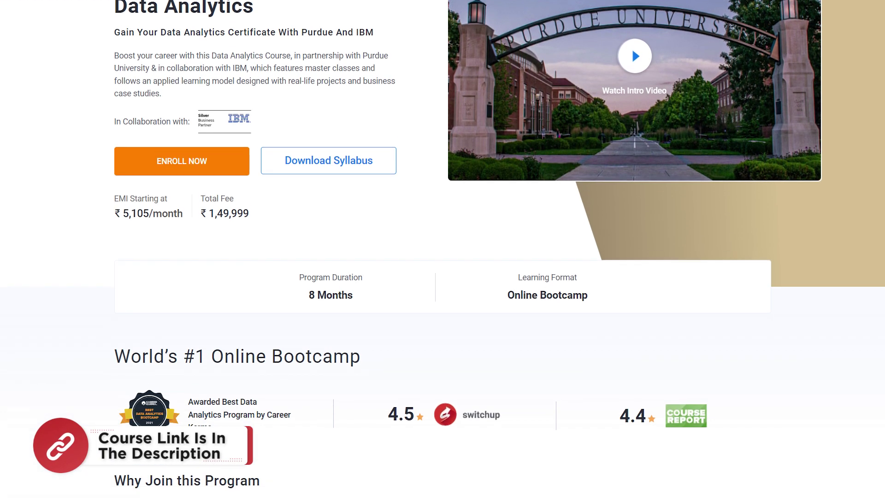
{"action": "scroll", "coordinate": [443, 249], "scroll_direction": "down", "scroll_amount": 5}
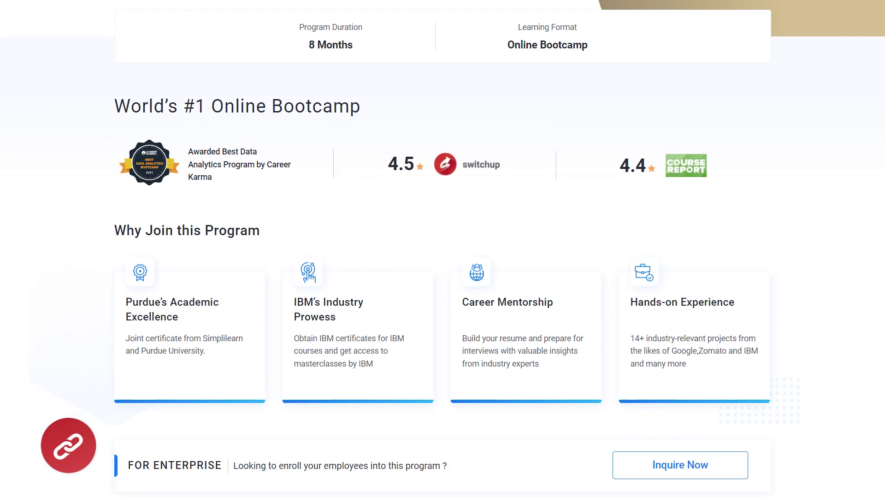
{"action": "scroll", "coordinate": [443, 249], "scroll_direction": "down", "scroll_amount": 5}
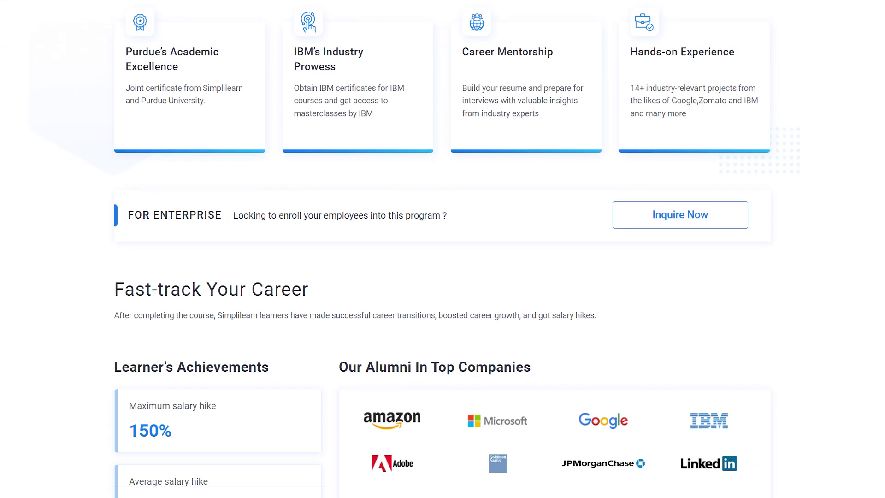
{"action": "scroll", "coordinate": [442, 249], "scroll_direction": "down", "scroll_amount": 5}
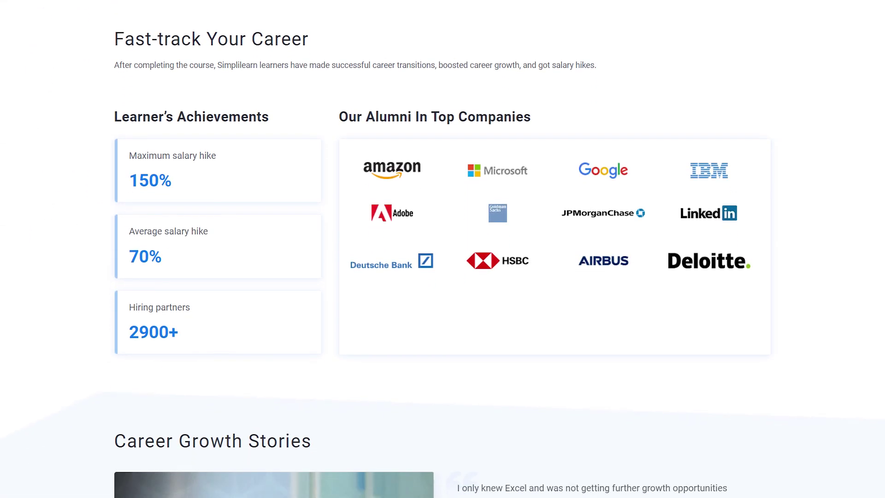
{"action": "scroll", "coordinate": [443, 249], "scroll_direction": "down", "scroll_amount": 5}
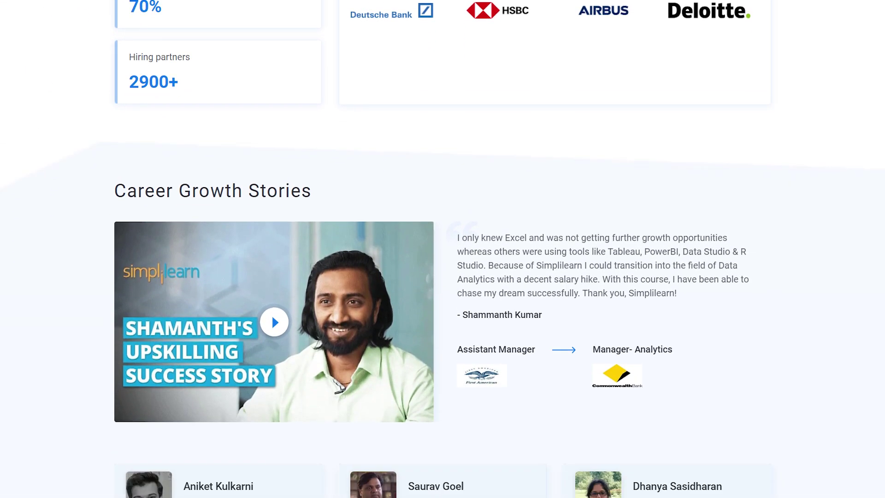
{"action": "scroll", "coordinate": [443, 249], "scroll_direction": "down", "scroll_amount": 5}
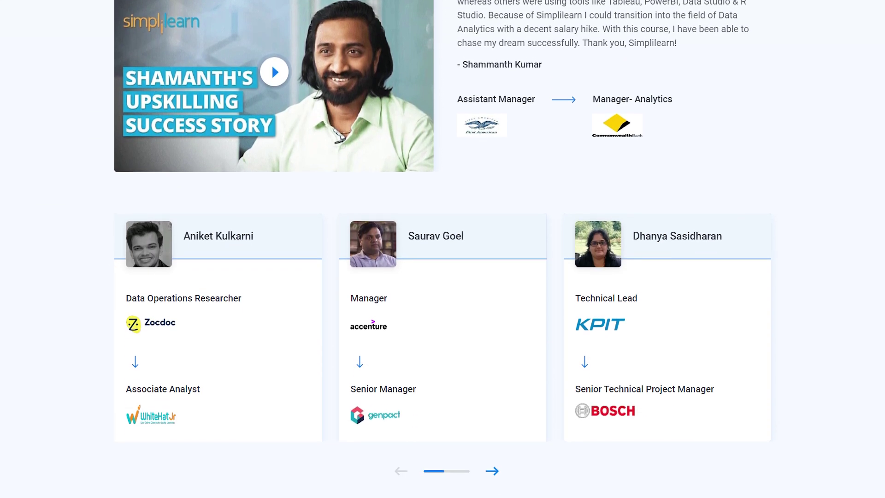
{"action": "scroll", "coordinate": [443, 249], "scroll_direction": "down", "scroll_amount": 5}
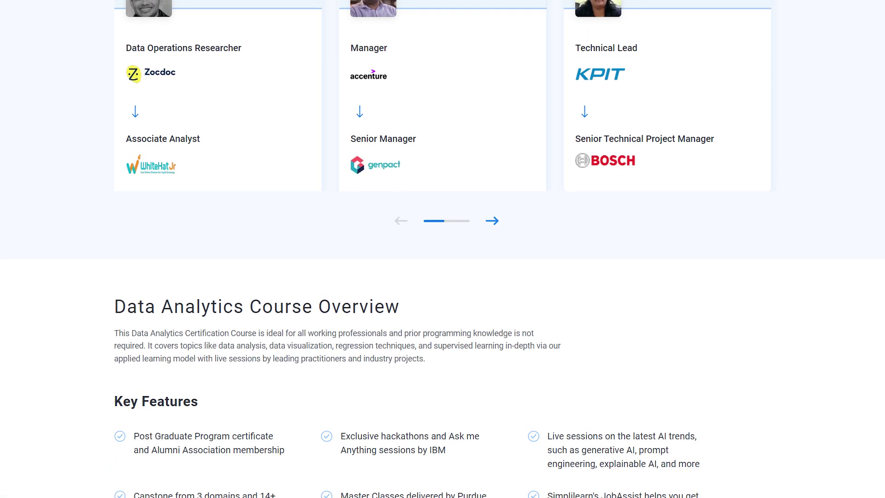
{"action": "scroll", "coordinate": [443, 249], "scroll_direction": "down", "scroll_amount": 5}
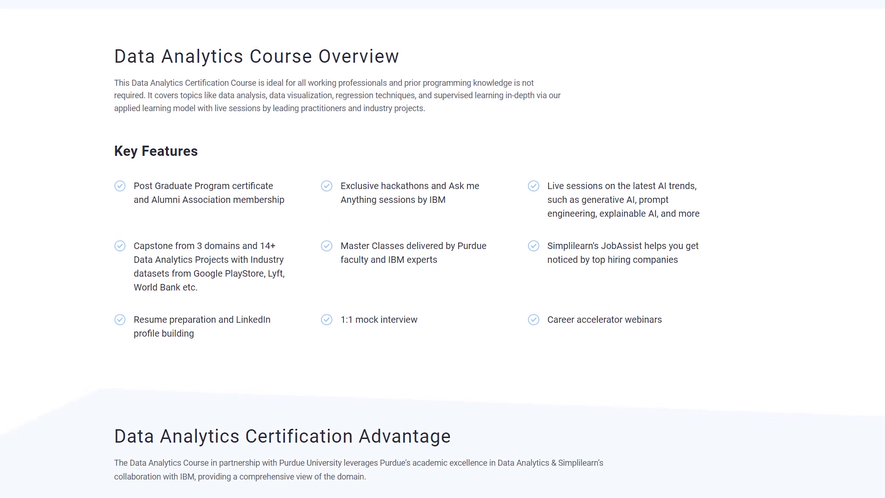
{"action": "scroll", "coordinate": [442, 249], "scroll_direction": "down", "scroll_amount": 5}
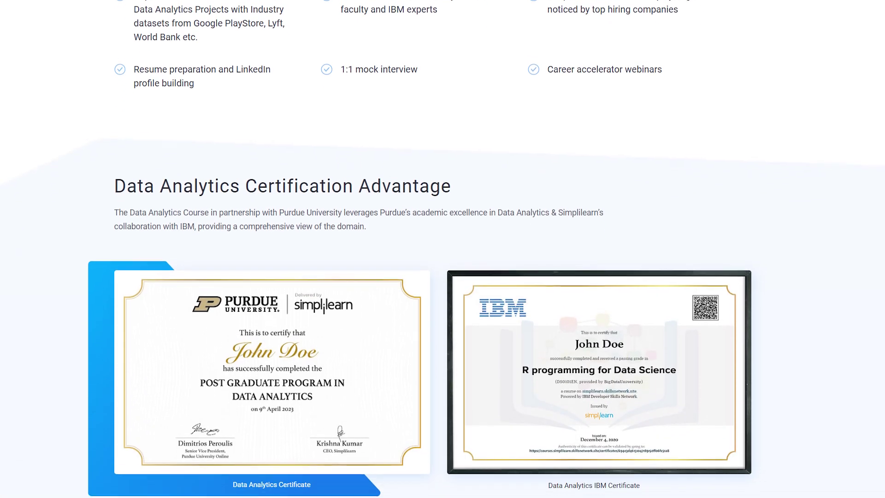
{"action": "scroll", "coordinate": [443, 249], "scroll_direction": "down", "scroll_amount": 5}
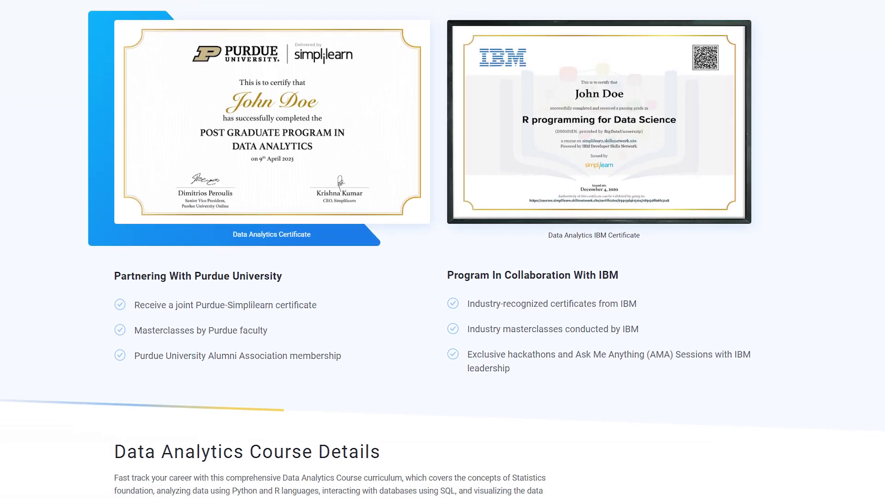
{"action": "scroll", "coordinate": [443, 249], "scroll_direction": "down", "scroll_amount": 5}
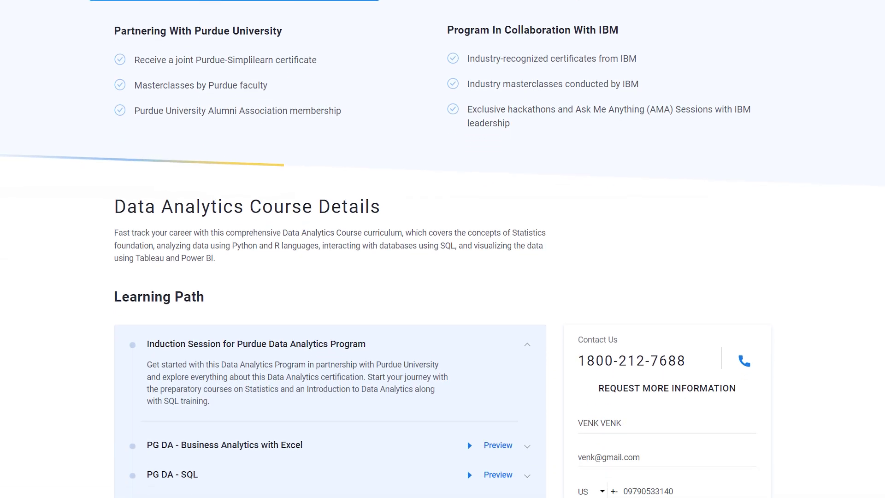
{"action": "scroll", "coordinate": [443, 249], "scroll_direction": "down", "scroll_amount": 5}
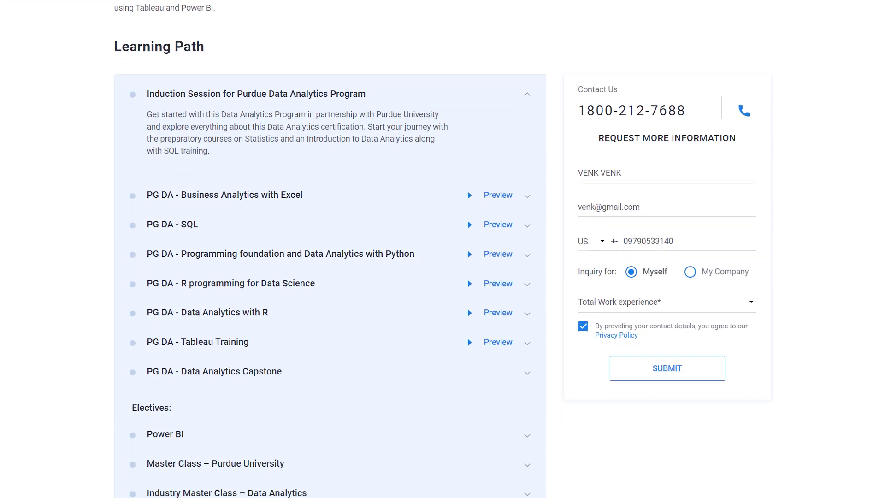
{"action": "scroll", "coordinate": [442, 249], "scroll_direction": "down", "scroll_amount": 5}
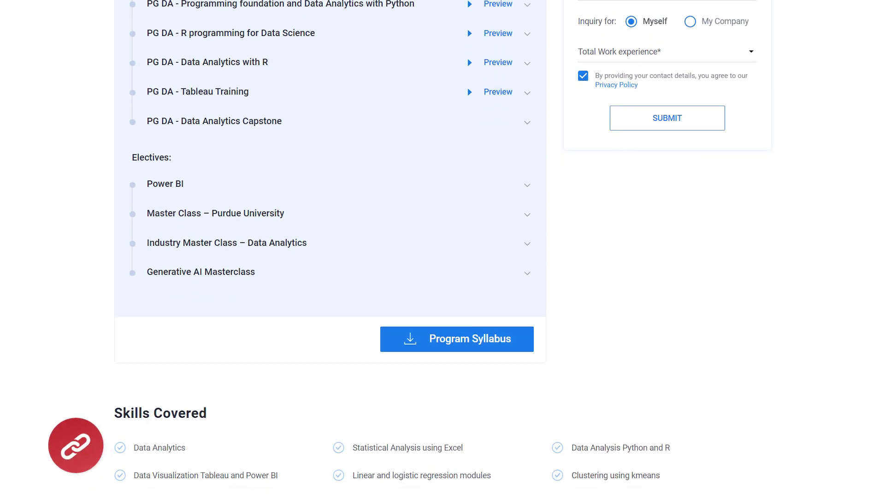
{"action": "scroll", "coordinate": [443, 249], "scroll_direction": "down", "scroll_amount": 4}
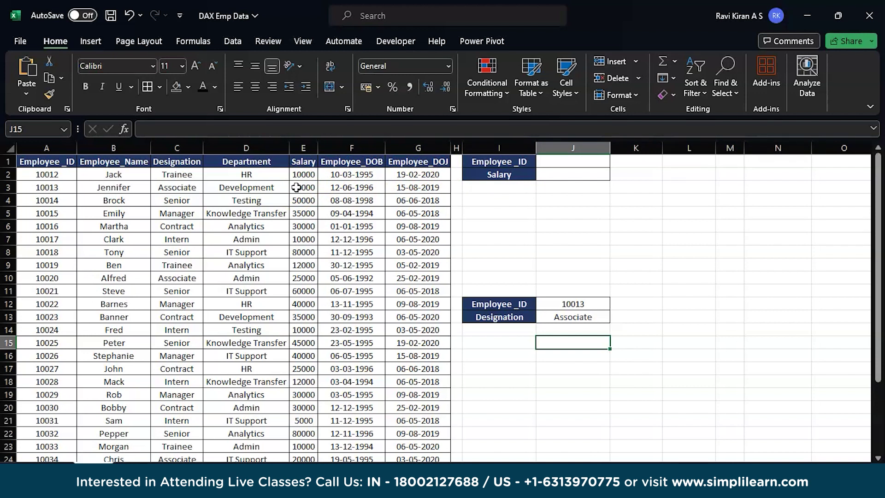
Start the Salary formula in J2 as =INDEX(E:E, taking values from column E.
{"action": "left_click", "coordinate": [506, 176]}
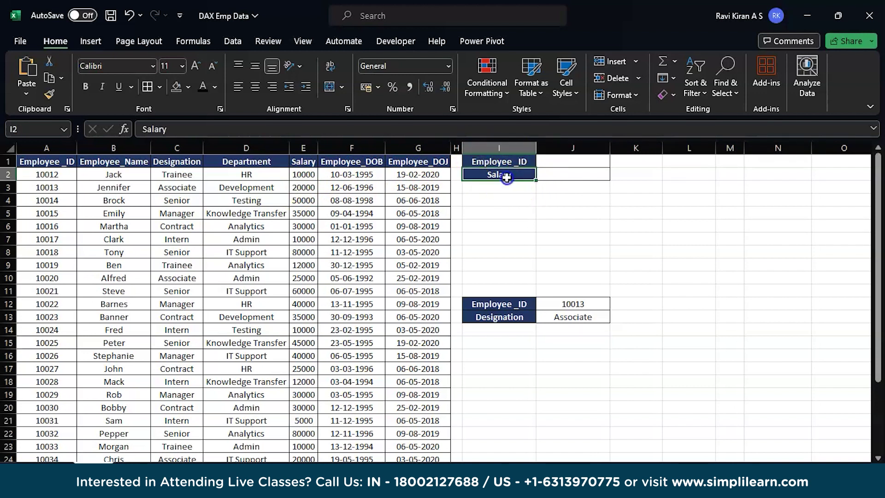
{"action": "left_click", "coordinate": [565, 157]}
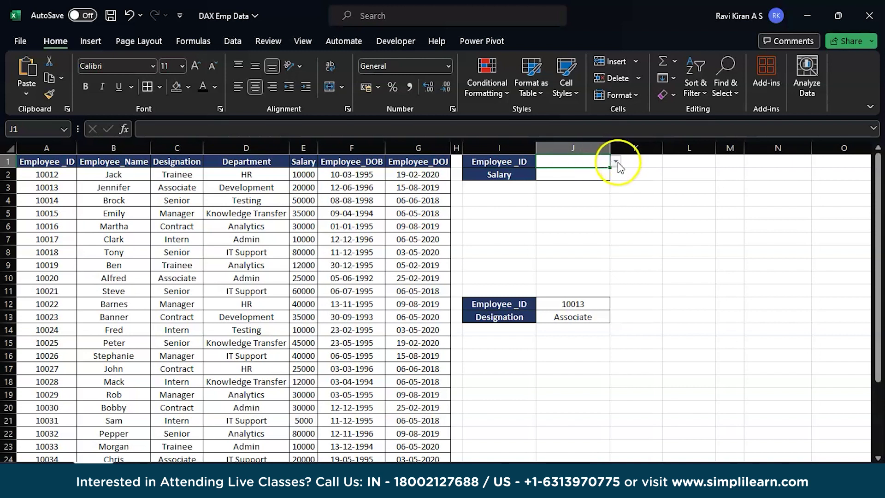
{"action": "left_click", "coordinate": [587, 178]}
{"action": "type", "text": "="}
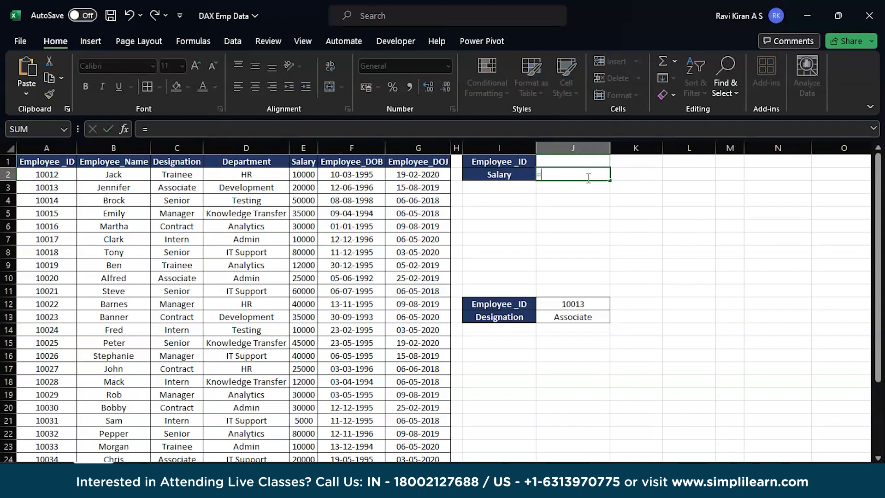
{"action": "type", "text": "ind"}
{"action": "key", "text": "Tab"}
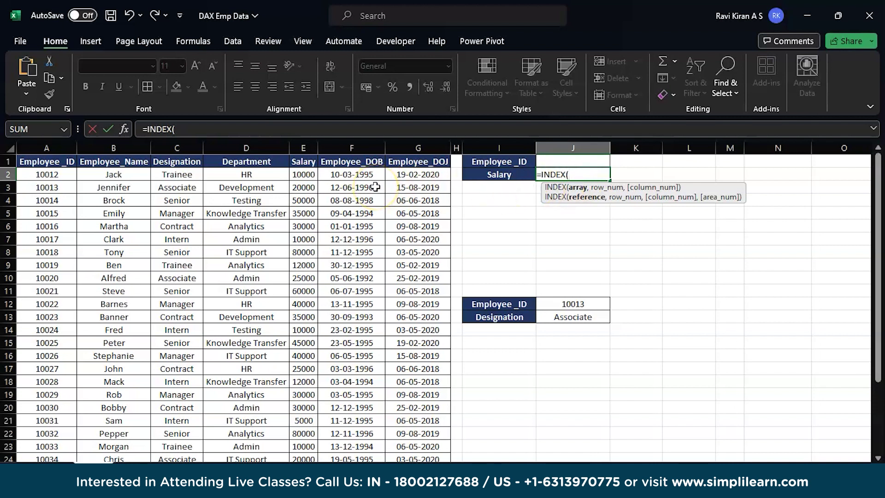
{"action": "left_click", "coordinate": [312, 148]}
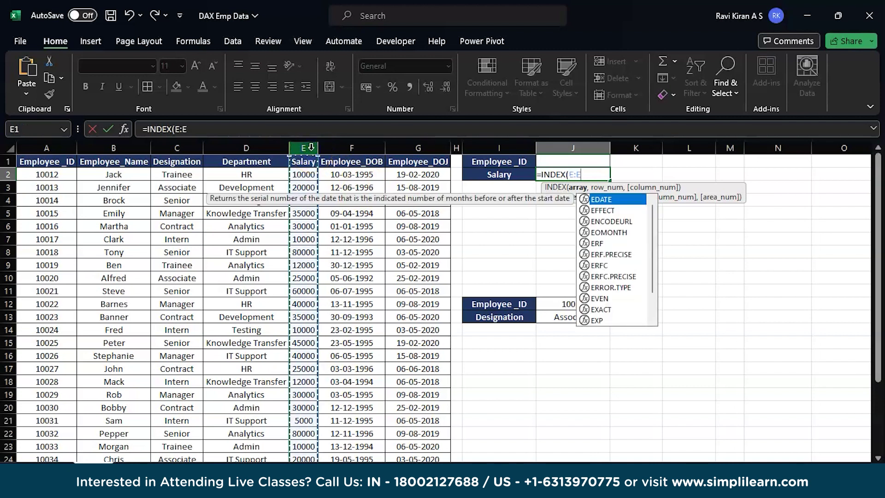
{"action": "type", "text": ","}
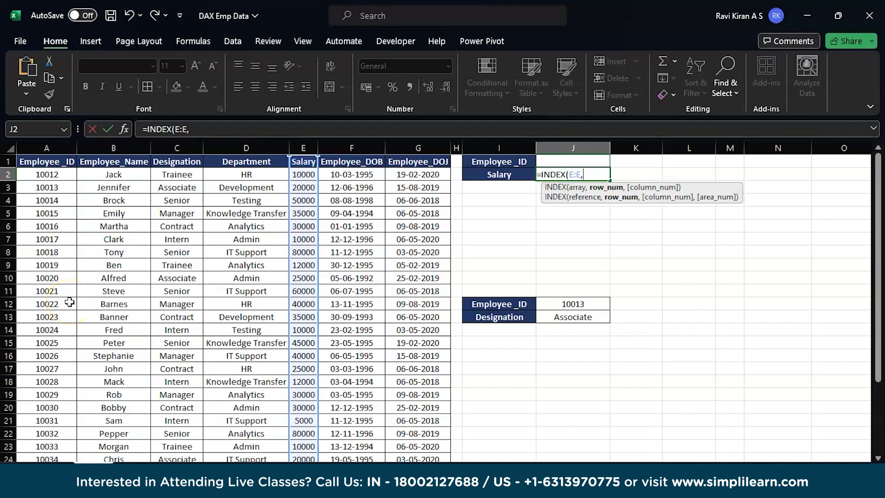
Complete J2 as =INDEX(E:E,MATCH(J1,A:A,0)), an exact match of J1's ID in column A.
{"action": "type", "text": "ma"}
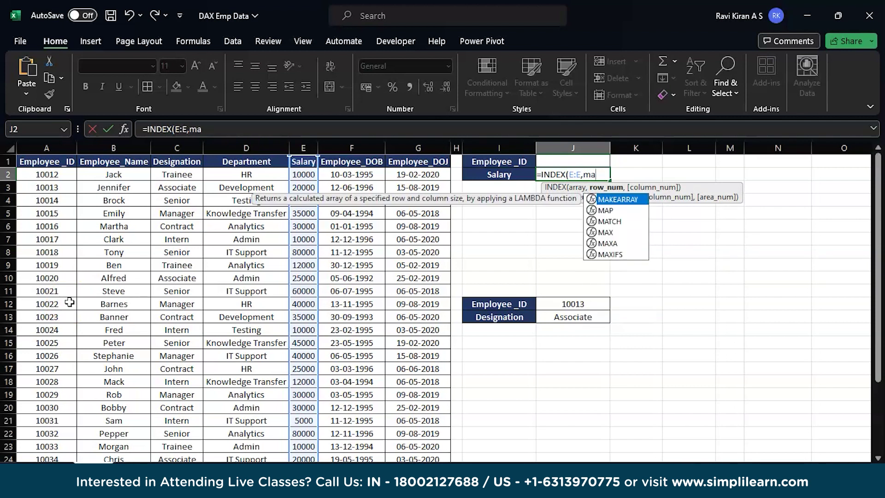
{"action": "key", "text": "Down"}
{"action": "key", "text": "Down"}
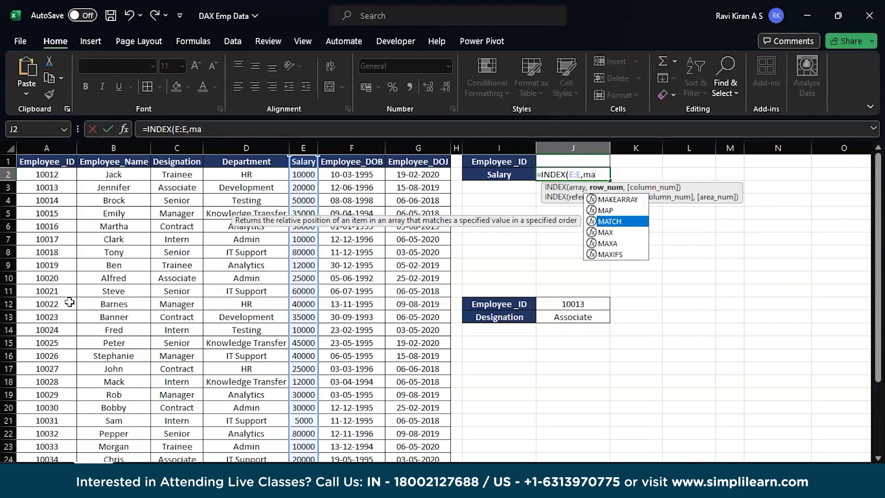
{"action": "key", "text": "Tab"}
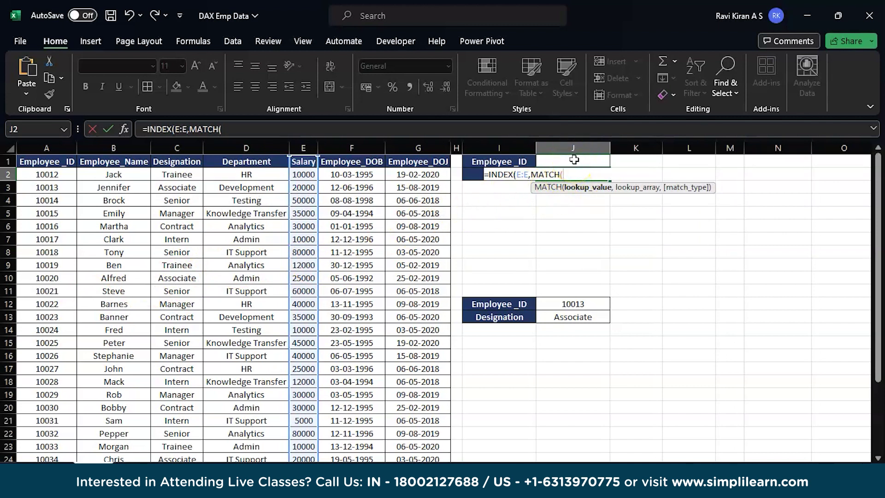
{"action": "left_click", "coordinate": [575, 160]}
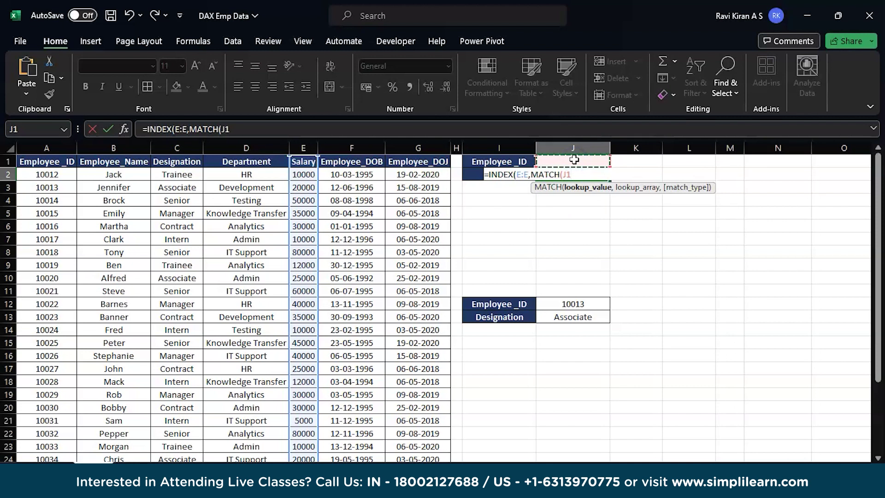
{"action": "left_click", "coordinate": [572, 160]}
{"action": "type", "text": ","}
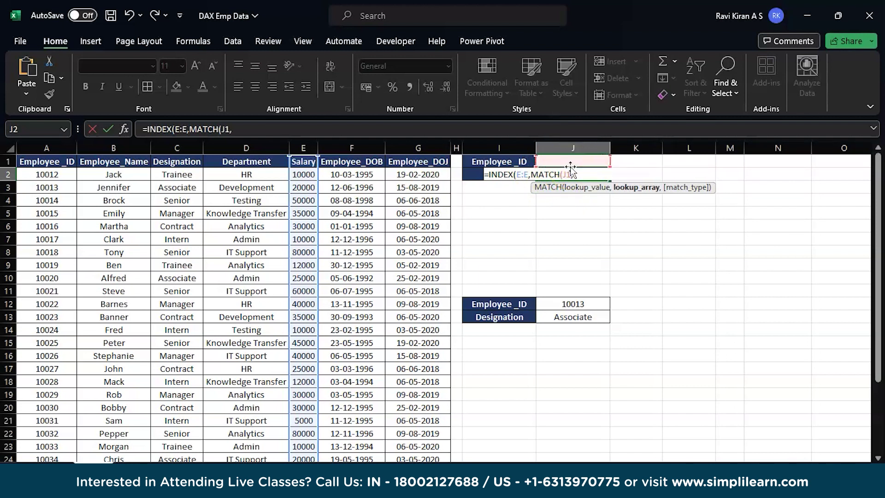
{"action": "left_click", "coordinate": [58, 147]}
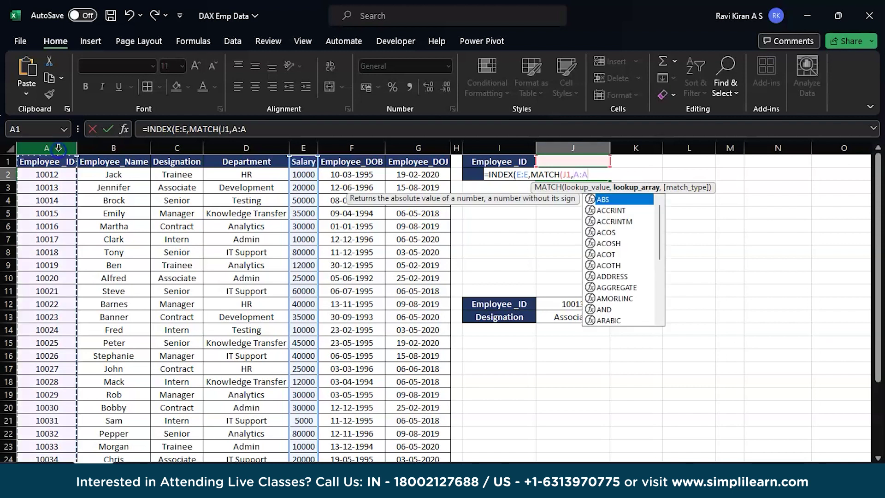
{"action": "type", "text": ","}
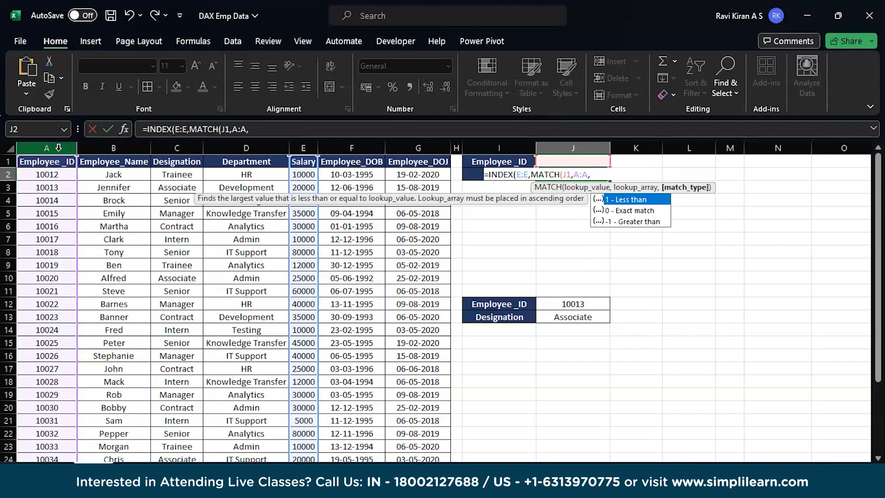
{"action": "key", "text": "Down"}
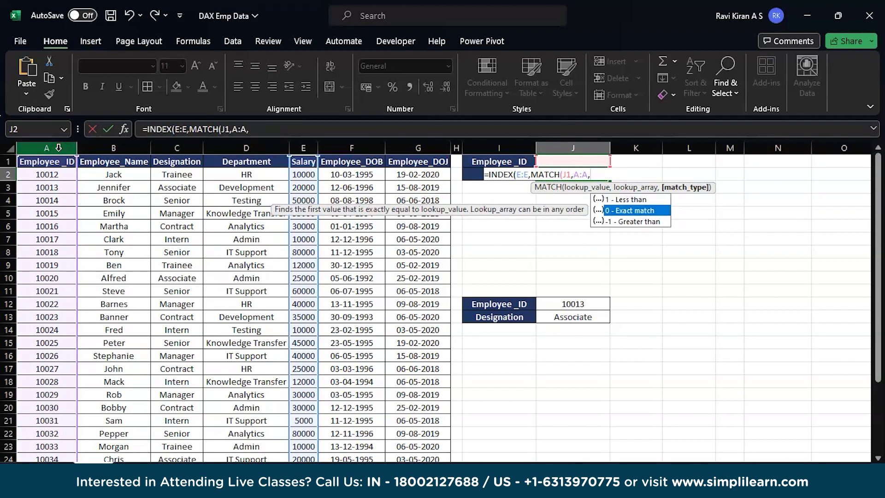
{"action": "key", "text": "Tab"}
{"action": "type", "text": ")"}
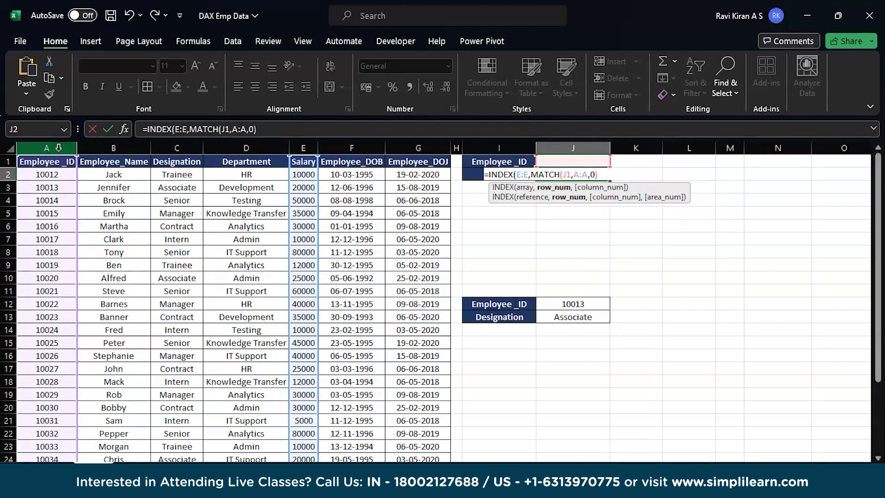
{"action": "type", "text": ")"}
{"action": "key", "text": "Return"}
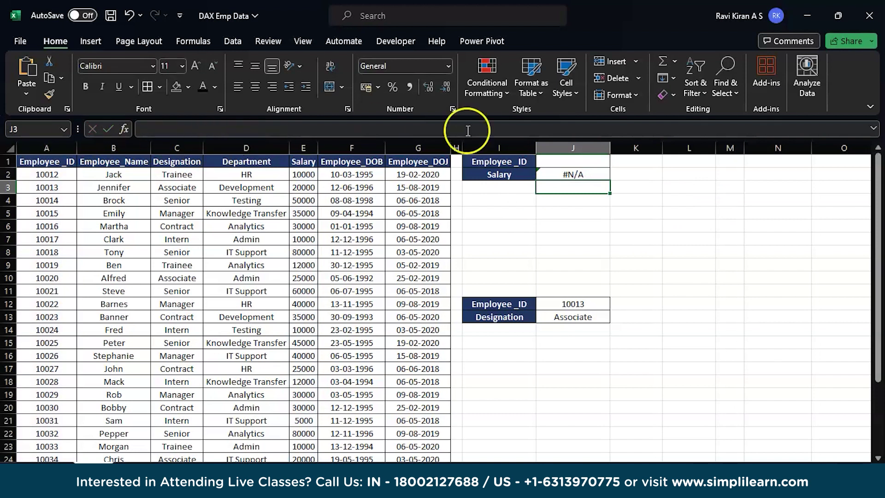
Choose employee 10013 in J1 so the Salary lookup returns 20000.
{"action": "left_click", "coordinate": [567, 159]}
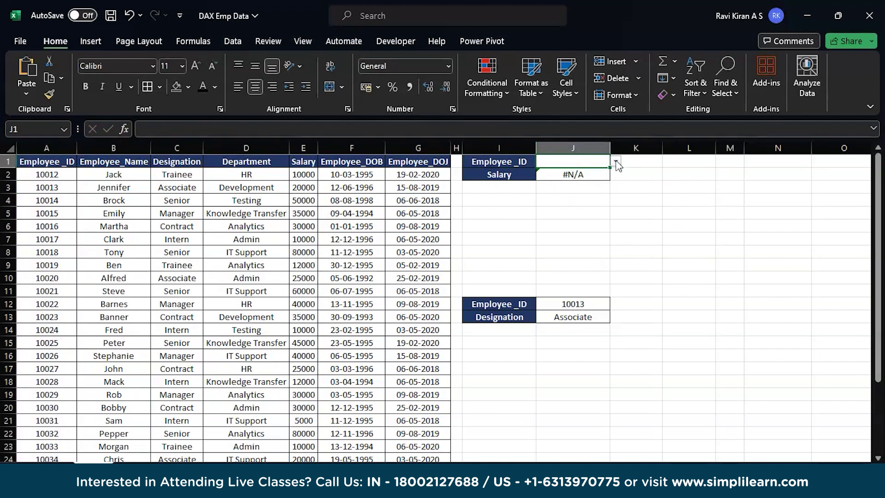
{"action": "left_click", "coordinate": [617, 162]}
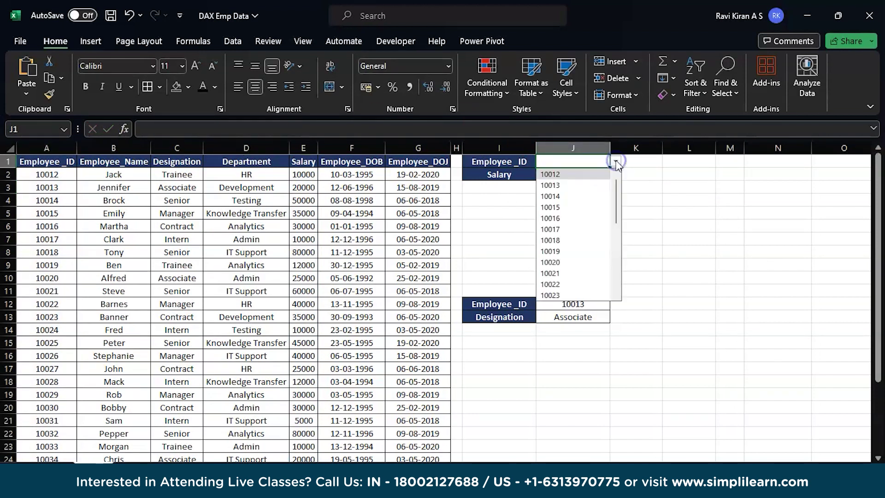
{"action": "left_click", "coordinate": [565, 185]}
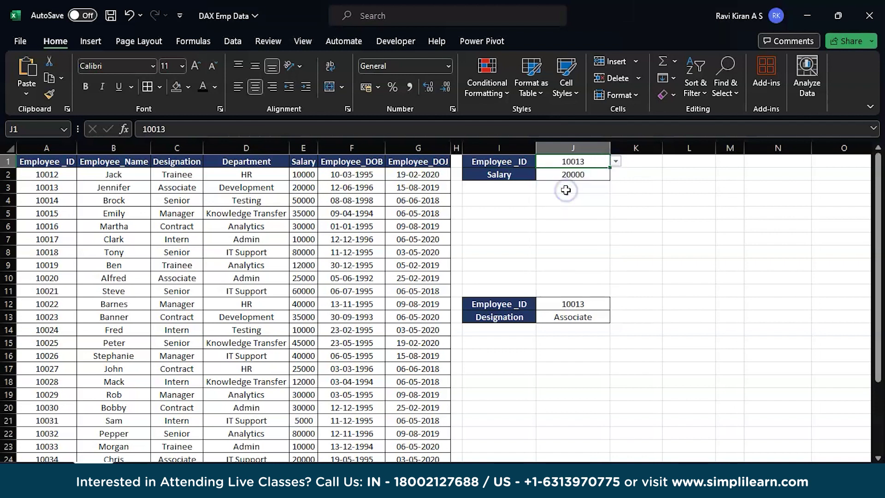
{"action": "left_click", "coordinate": [553, 176]}
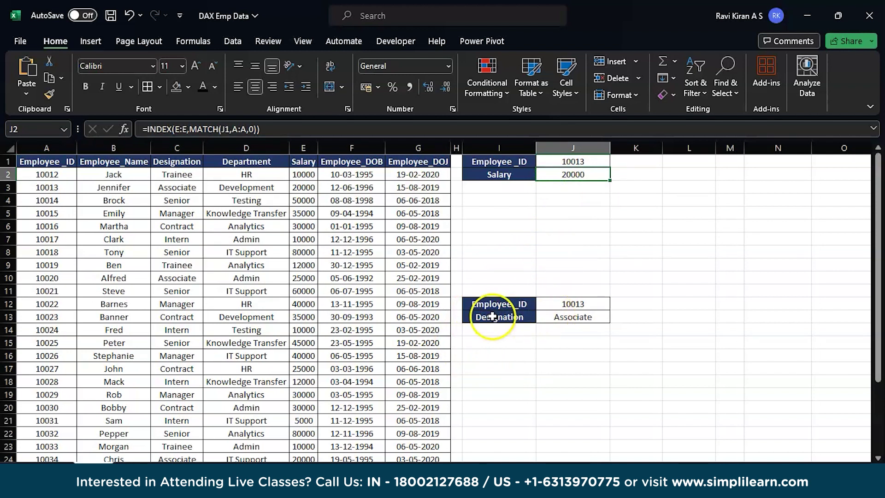
Set J12 to employee 10014 and try the Employee_Name and Designation fields in I13.
{"action": "left_click", "coordinate": [548, 307]}
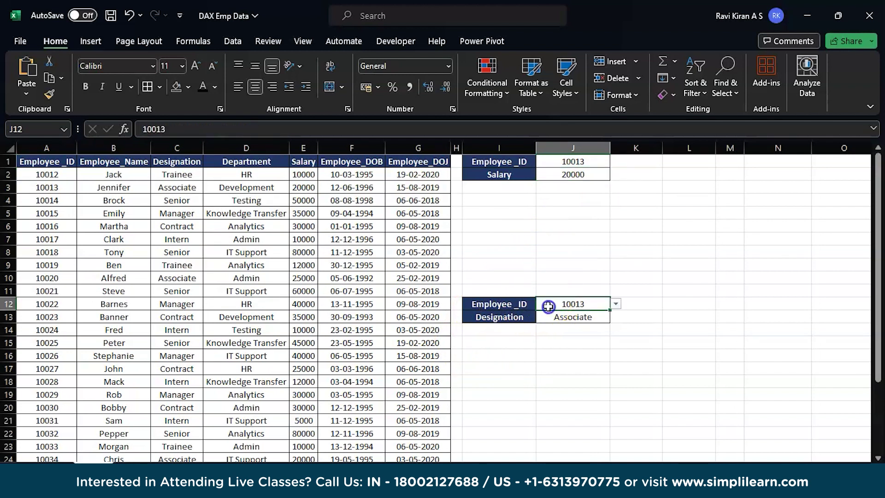
{"action": "left_click", "coordinate": [616, 304]}
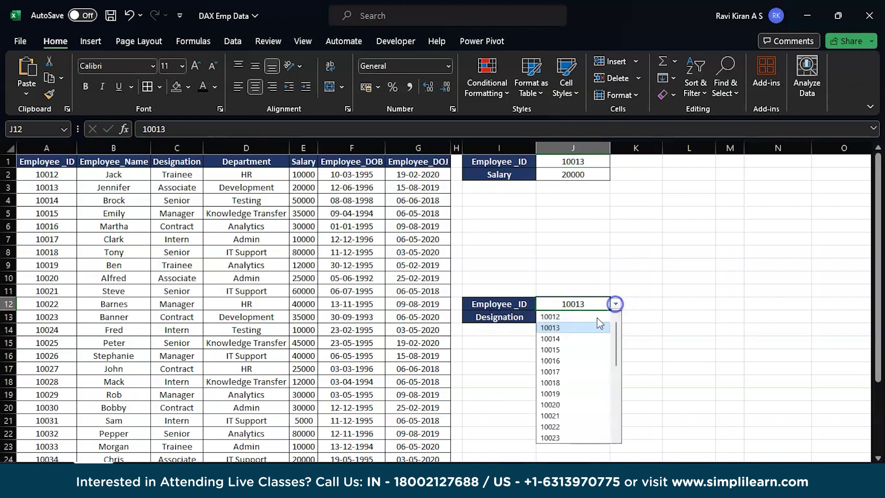
{"action": "left_click", "coordinate": [580, 338]}
{"action": "left_click", "coordinate": [498, 316]}
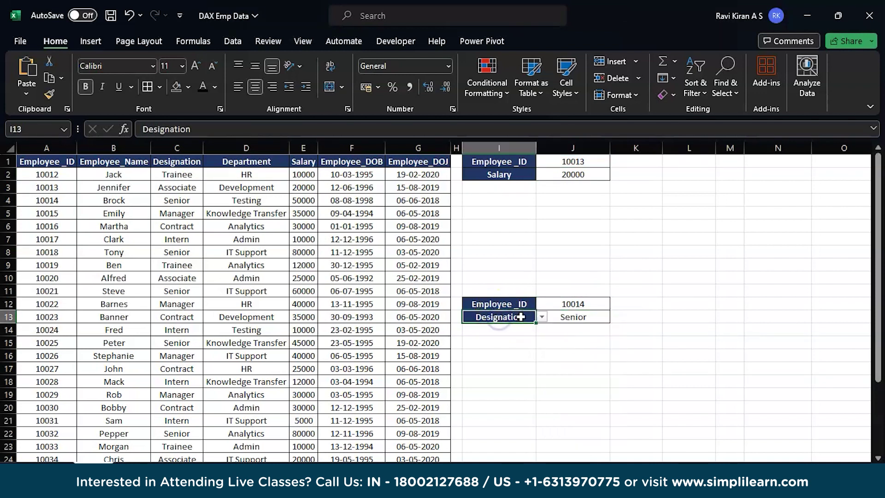
{"action": "left_click", "coordinate": [543, 317]}
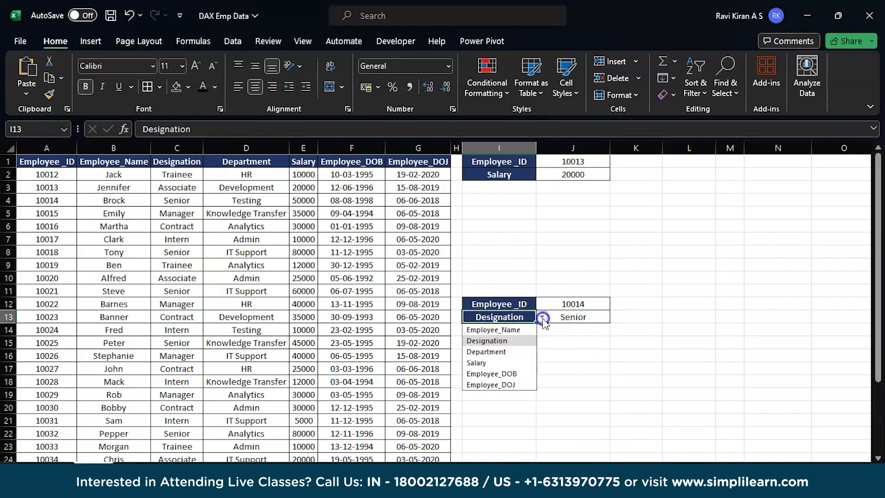
{"action": "left_click", "coordinate": [511, 330]}
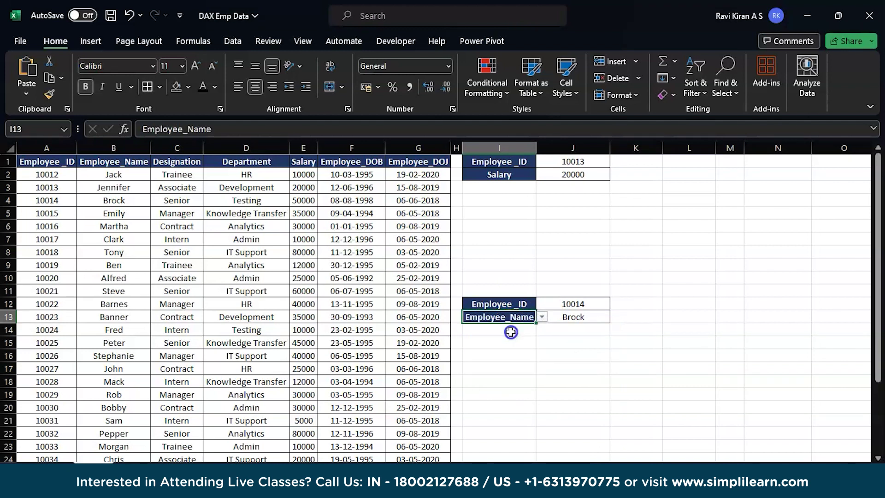
{"action": "left_click", "coordinate": [541, 317]}
{"action": "left_click", "coordinate": [510, 340]}
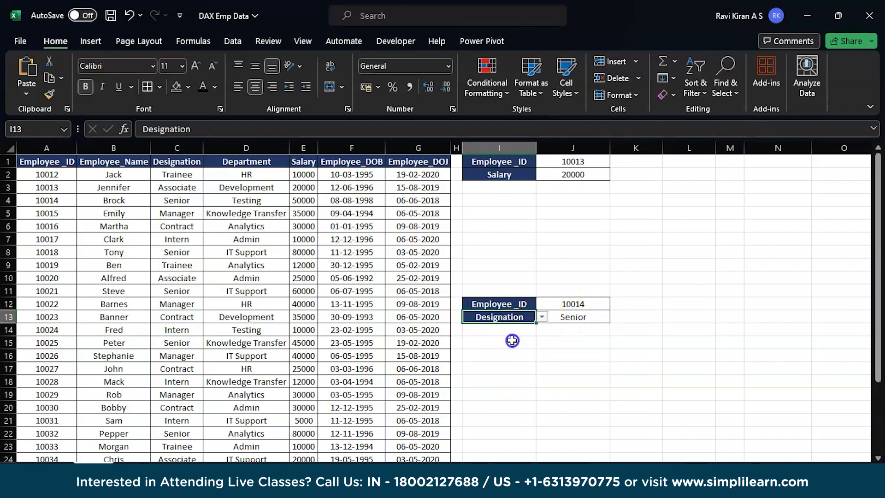
Cycle I13 through Salary, Department, Employee_DOB and Employee_DOJ, ending with 43257 in J13.
{"action": "left_click", "coordinate": [543, 320]}
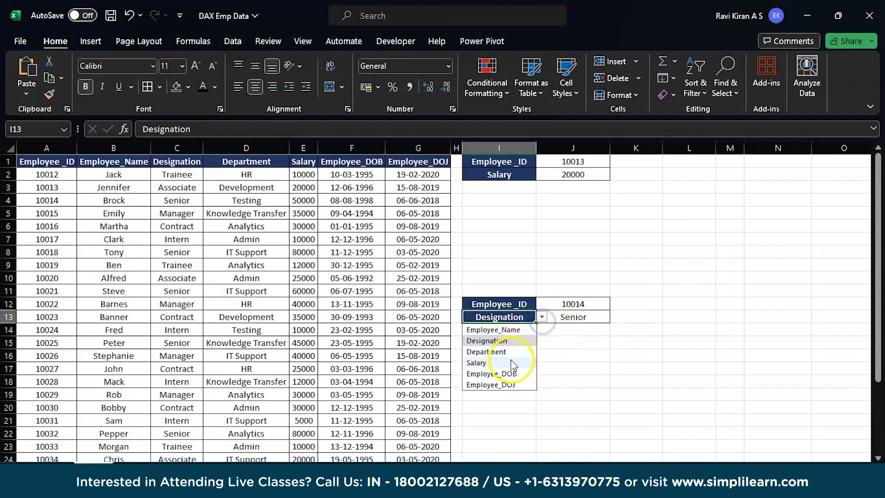
{"action": "left_click", "coordinate": [511, 363]}
{"action": "left_click", "coordinate": [542, 317]}
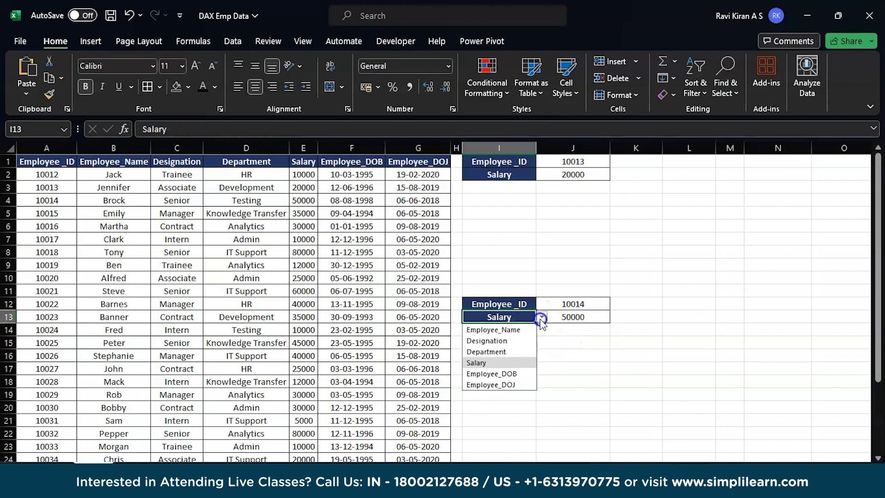
{"action": "left_click", "coordinate": [512, 351]}
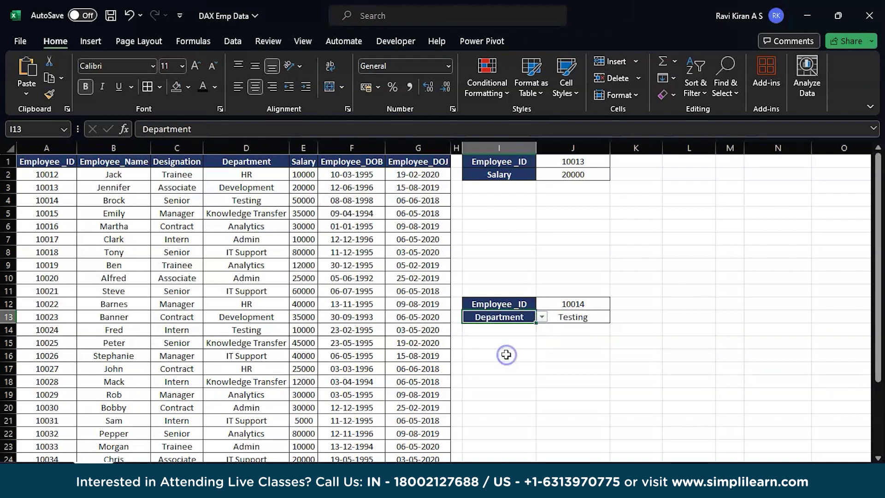
{"action": "left_click", "coordinate": [541, 317]}
{"action": "left_click", "coordinate": [505, 373]}
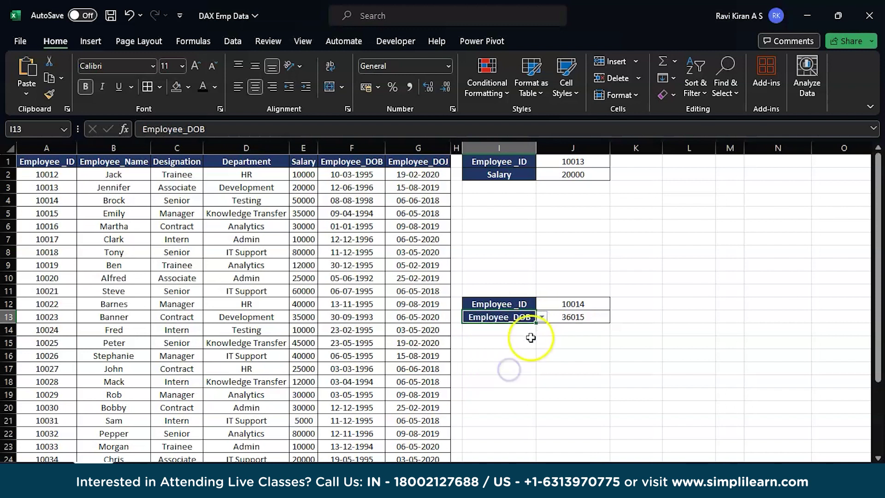
{"action": "left_click", "coordinate": [543, 317]}
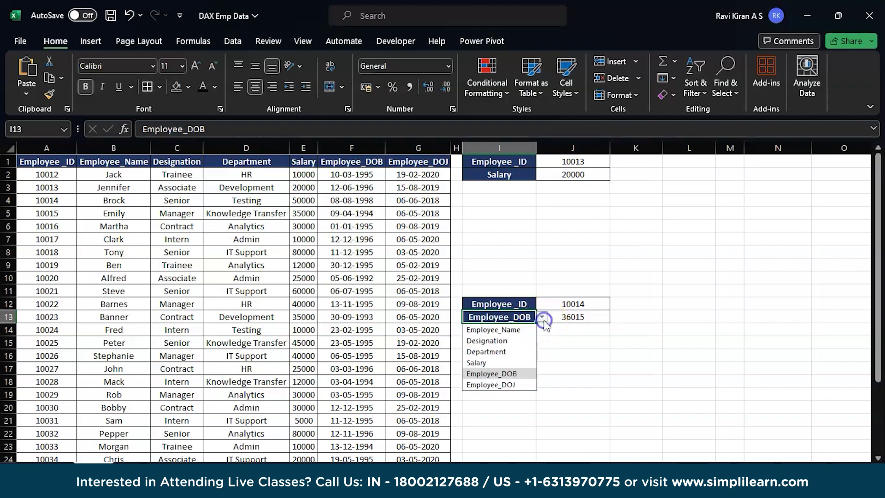
{"action": "left_click", "coordinate": [509, 382]}
{"action": "left_click", "coordinate": [585, 319]}
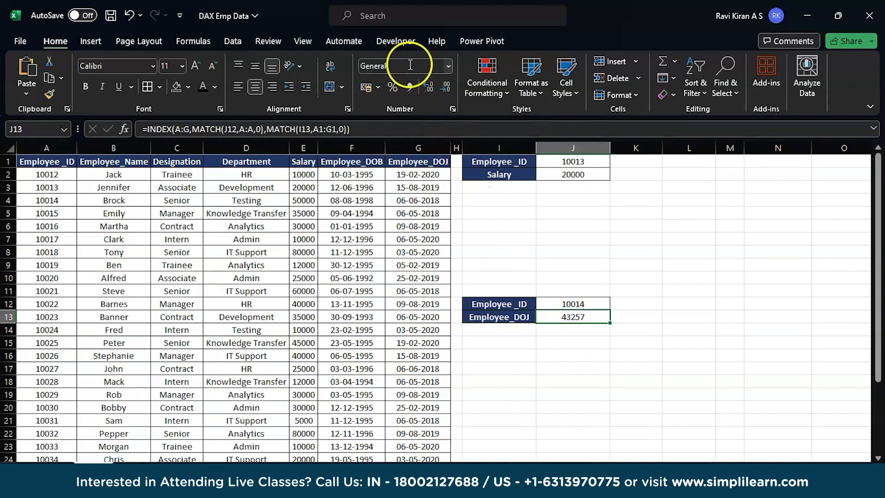
Format J13 as Short Date so the joining date shows 06-06-2018.
{"action": "left_click", "coordinate": [449, 65]}
{"action": "left_click", "coordinate": [413, 290]}
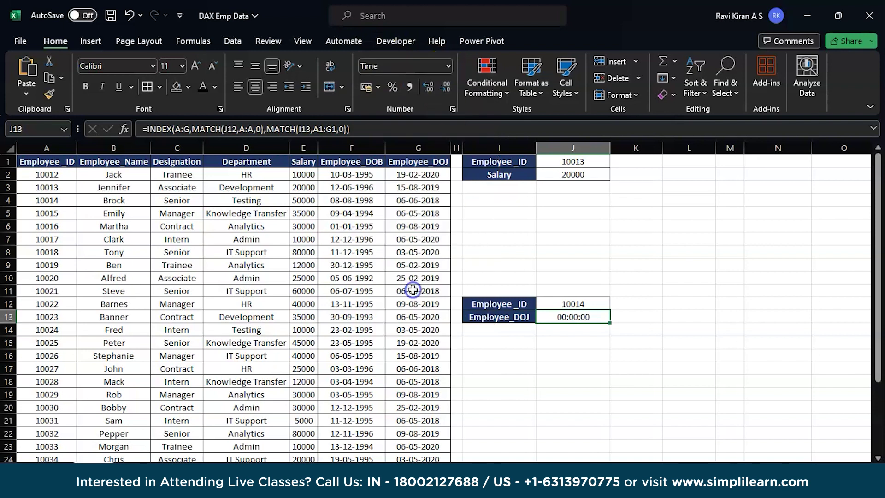
{"action": "left_click", "coordinate": [449, 66]}
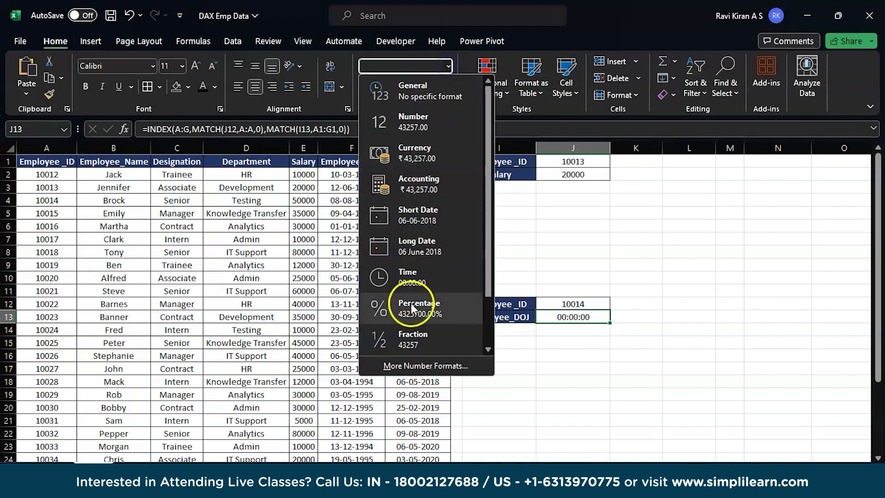
{"action": "left_click", "coordinate": [446, 222]}
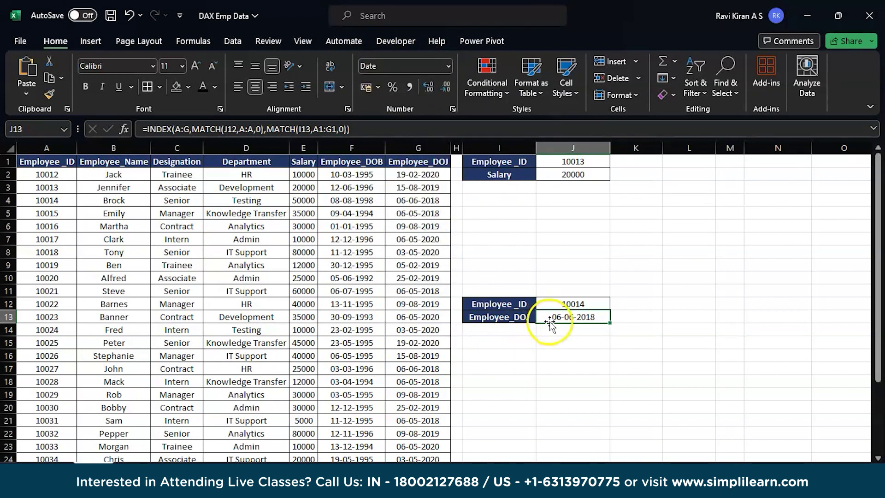
Switch I13's field back to Employee_Name so the lookup returns Brock.
{"action": "left_click", "coordinate": [523, 317]}
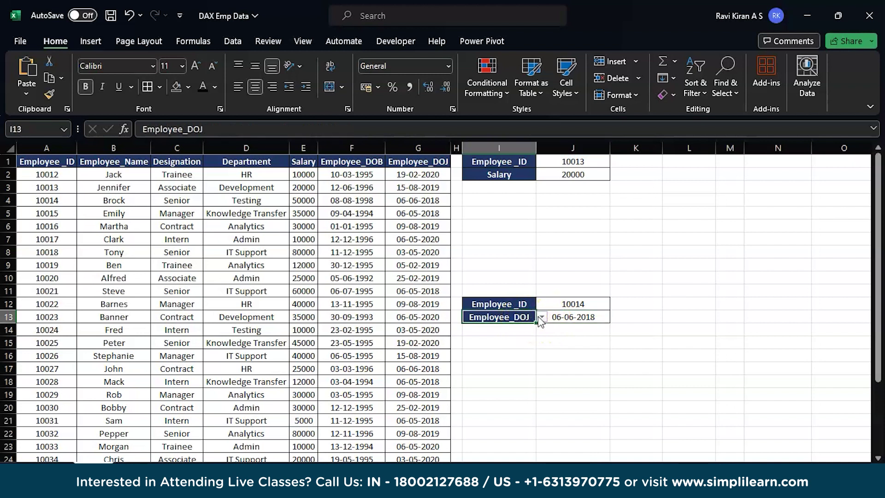
{"action": "left_click", "coordinate": [542, 317]}
{"action": "left_click", "coordinate": [489, 339]}
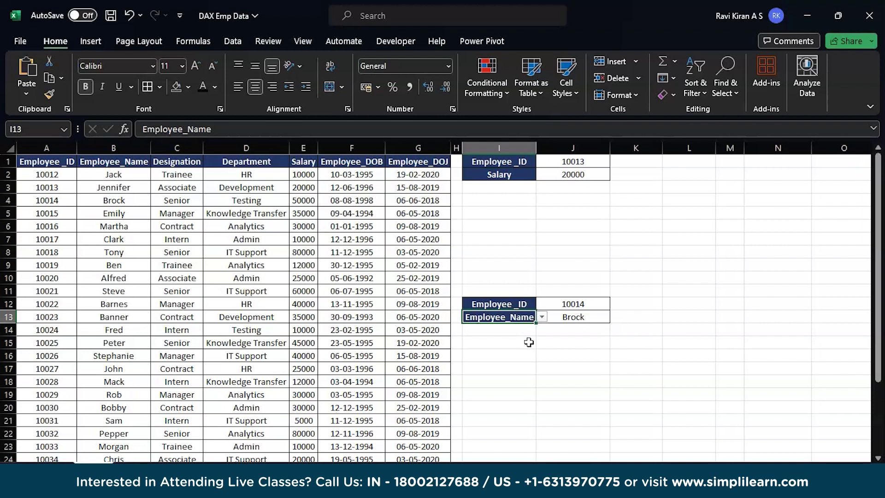
{"action": "left_click", "coordinate": [632, 316]}
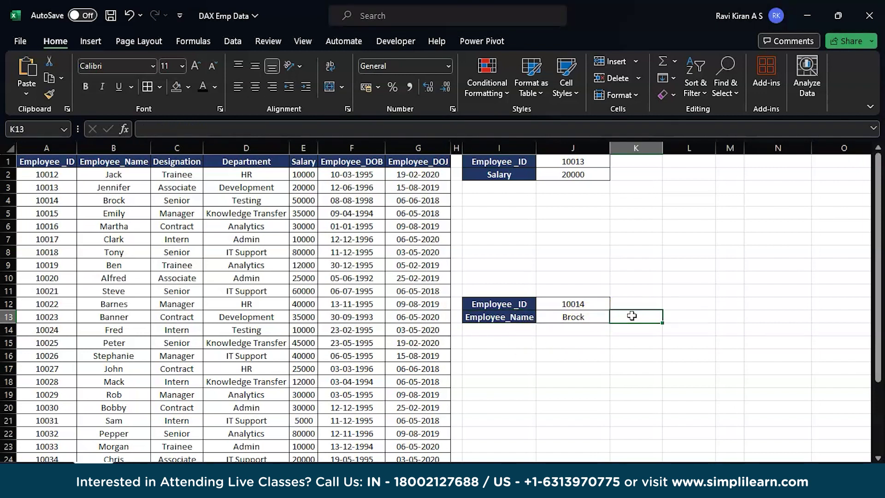
Begin K13's formula as =INDEX(A:A, followed by a nested MATCH.
{"action": "type", "text": "=ind"}
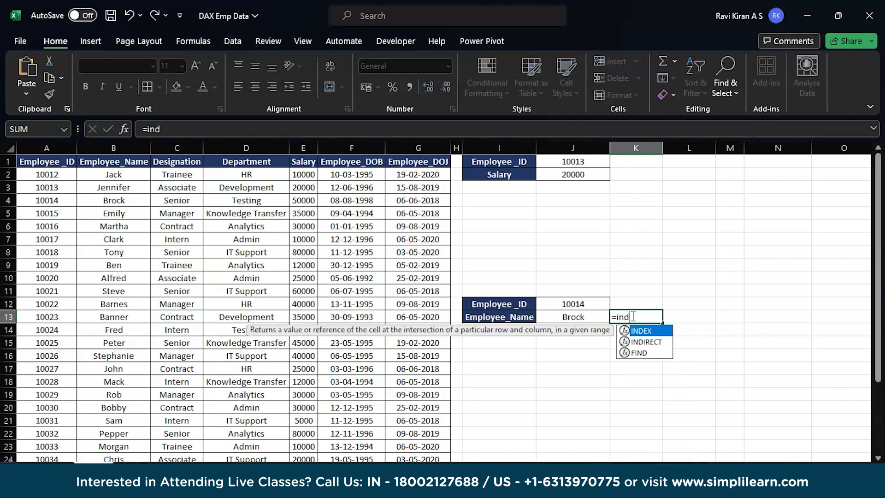
{"action": "key", "text": "Tab"}
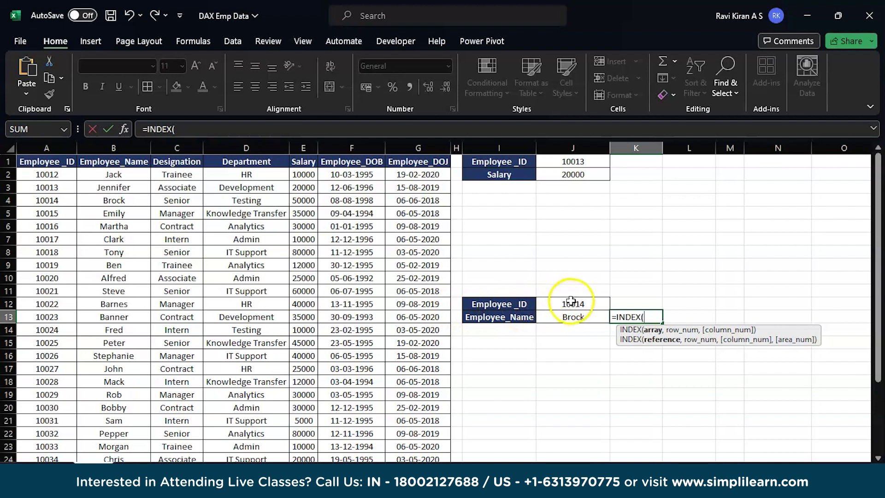
{"action": "left_click", "coordinate": [61, 148]}
{"action": "type", "text": ",mat"}
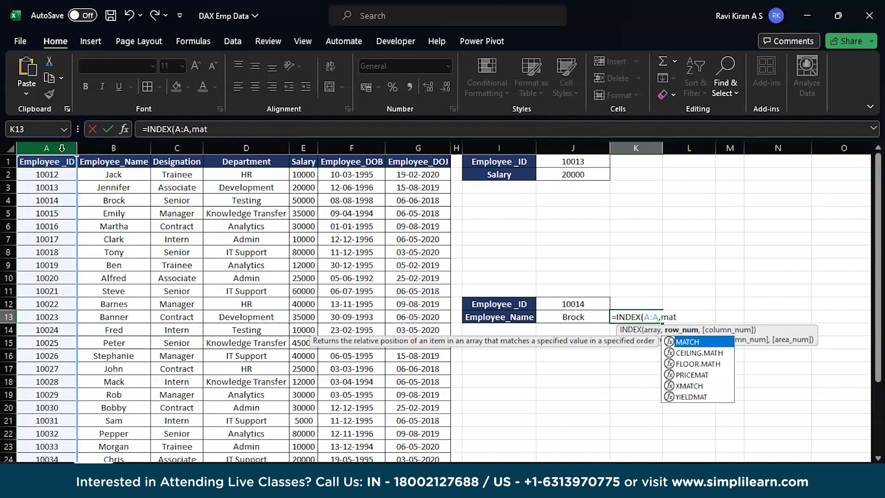
{"action": "key", "text": "Tab"}
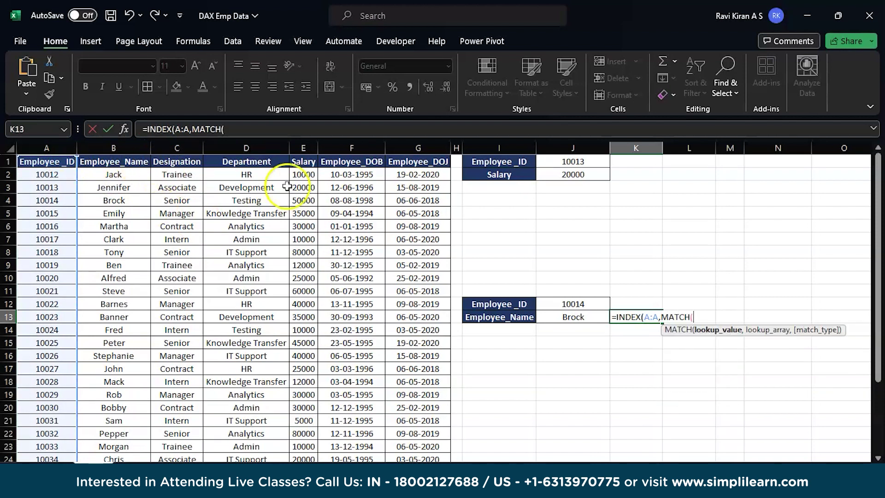
Add the row argument MATCH(J12,A:A,0) and begin a second MATCH for the column.
{"action": "left_click", "coordinate": [565, 305]}
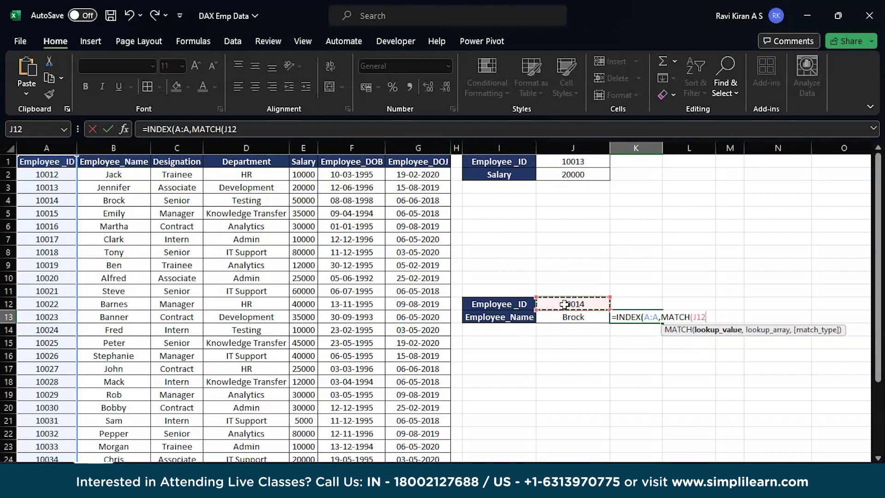
{"action": "type", "text": ","}
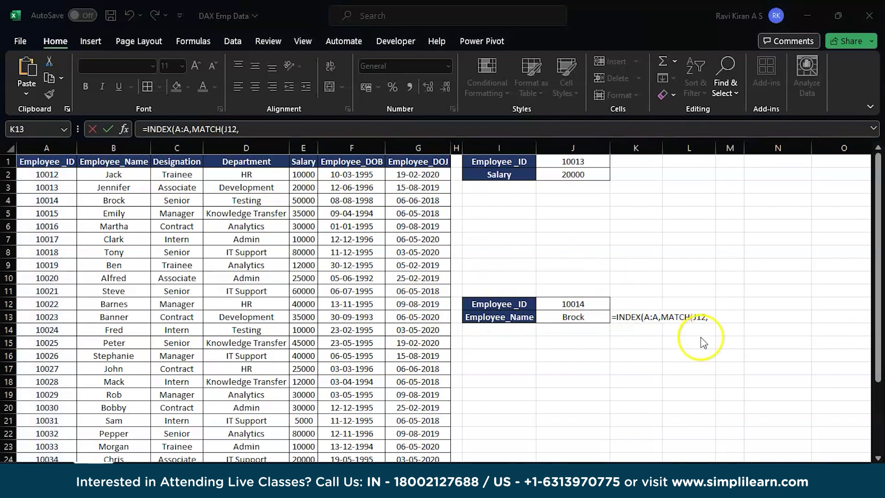
{"action": "left_click", "coordinate": [659, 317]}
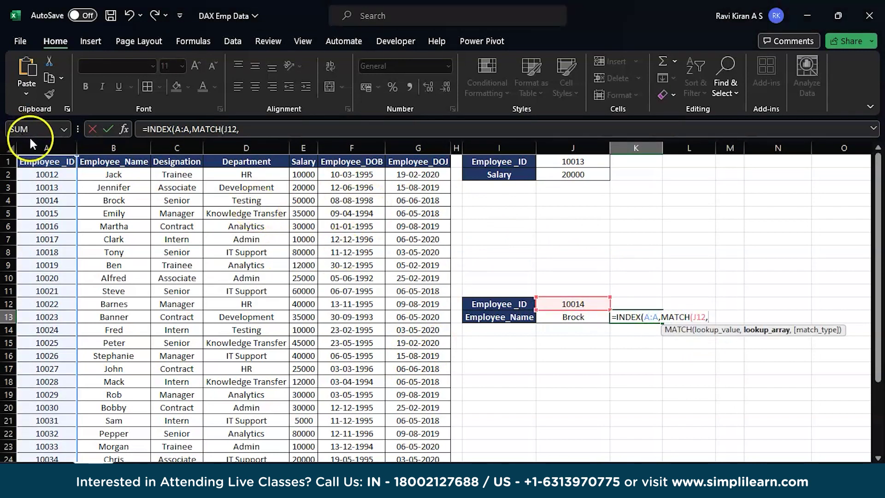
{"action": "left_click", "coordinate": [38, 147]}
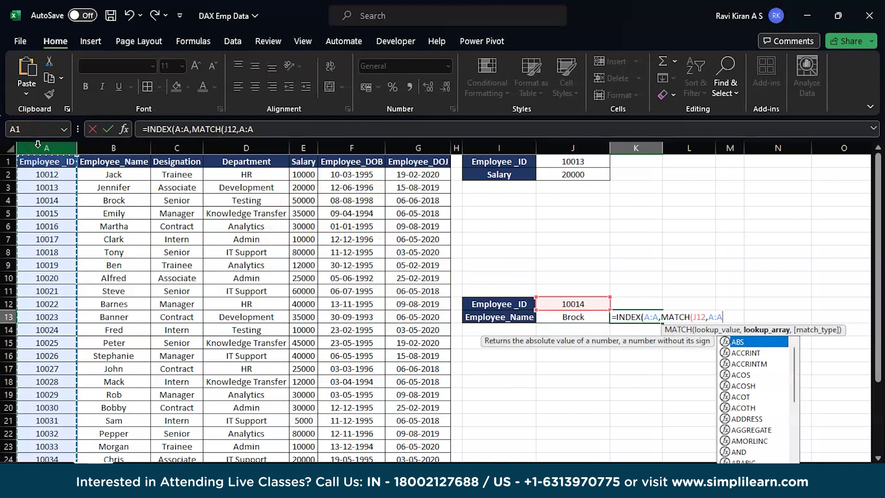
{"action": "type", "text": ","}
{"action": "key", "text": "Down"}
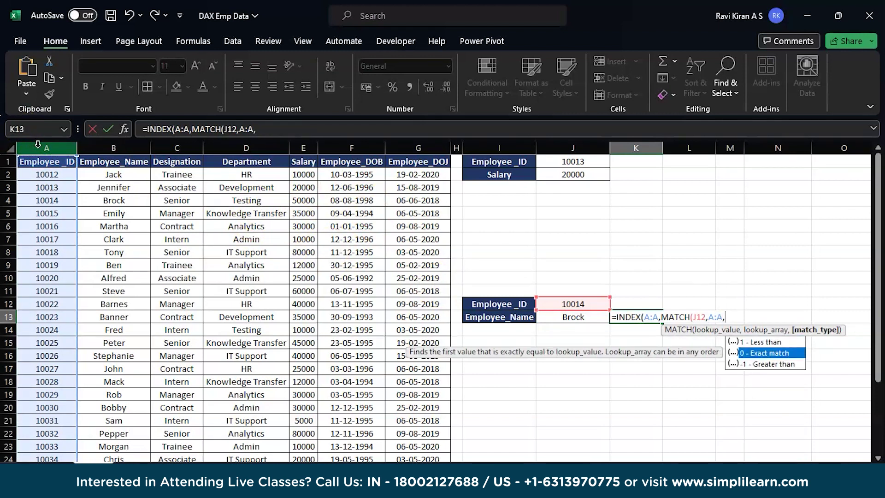
{"action": "key", "text": "Tab"}
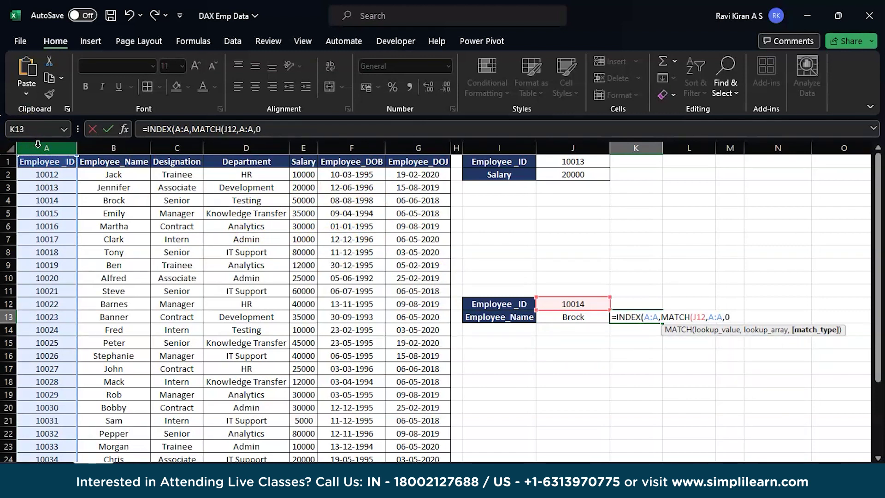
{"action": "type", "text": "),"}
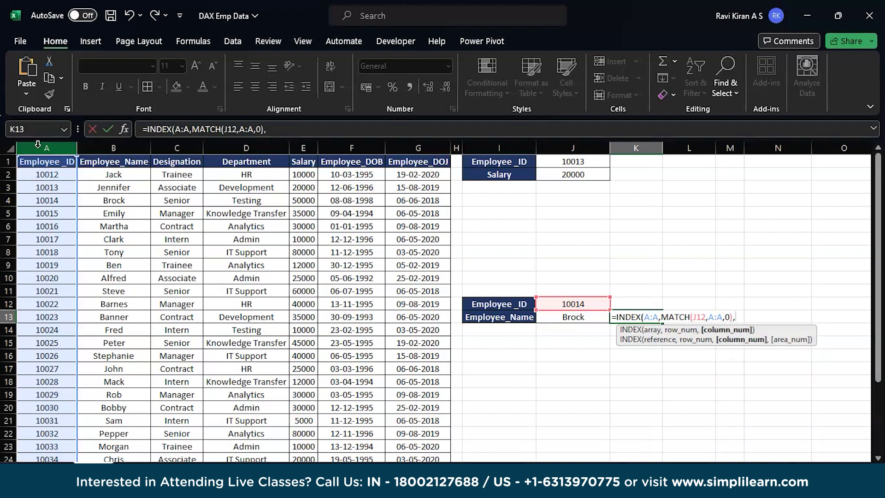
{"action": "type", "text": "mat"}
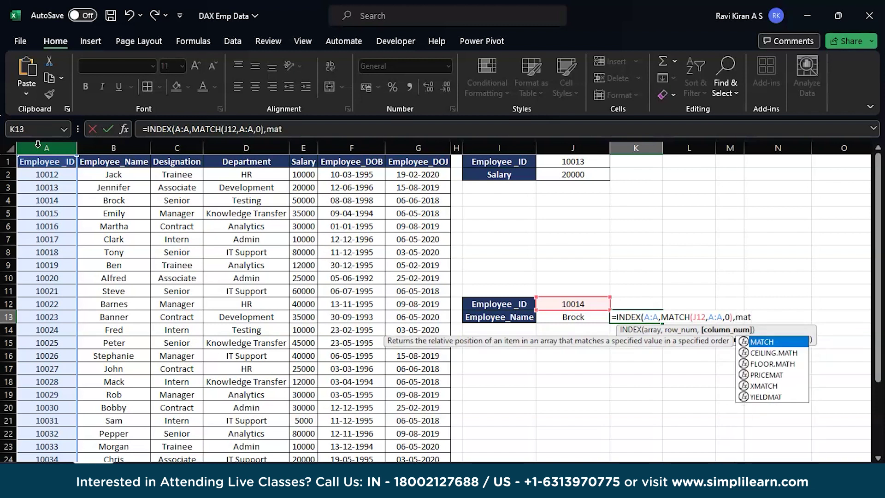
{"action": "key", "text": "Tab"}
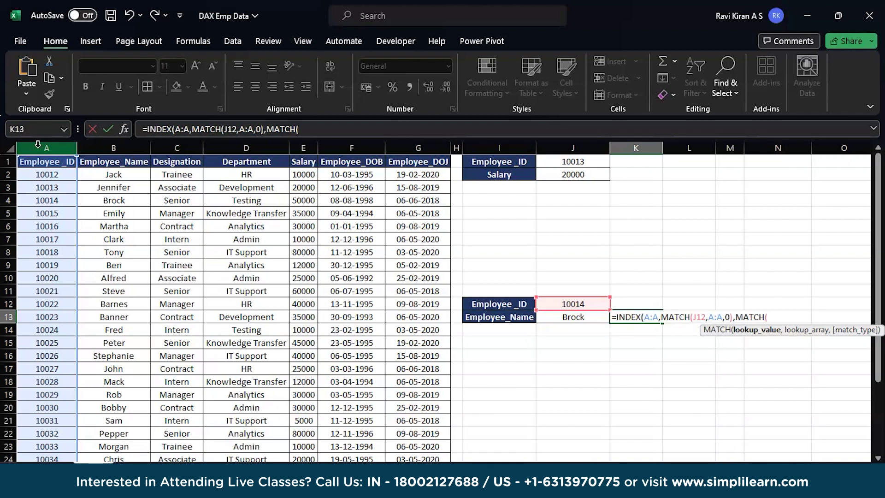
Finish K13 with MATCH(I13,A1:G1,0) as the column argument; it shows #REF!
{"action": "left_click", "coordinate": [495, 317]}
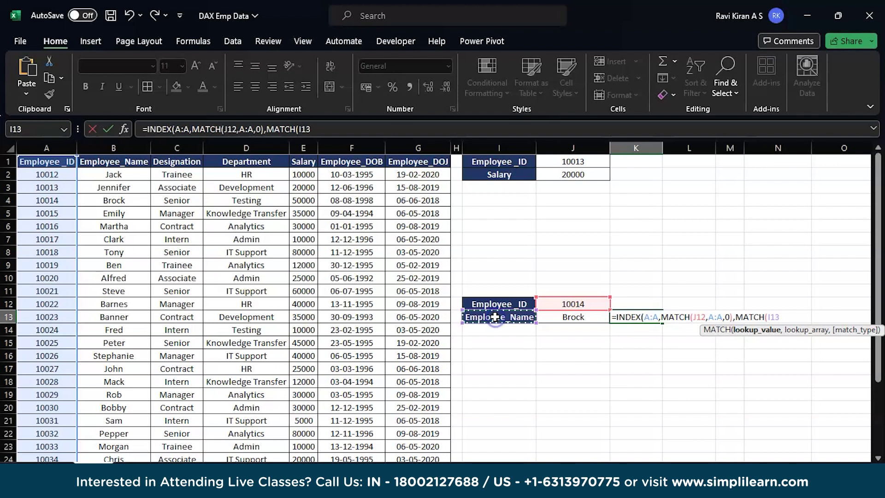
{"action": "type", "text": ","}
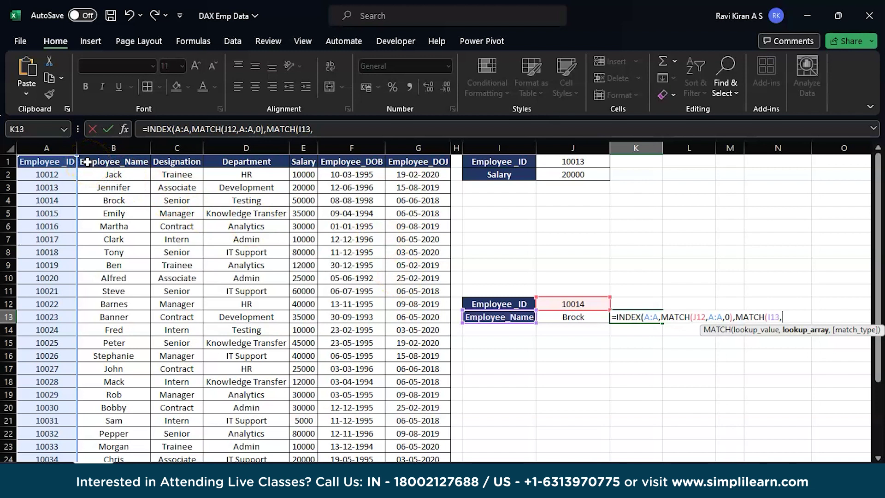
{"action": "left_click", "coordinate": [87, 162]}
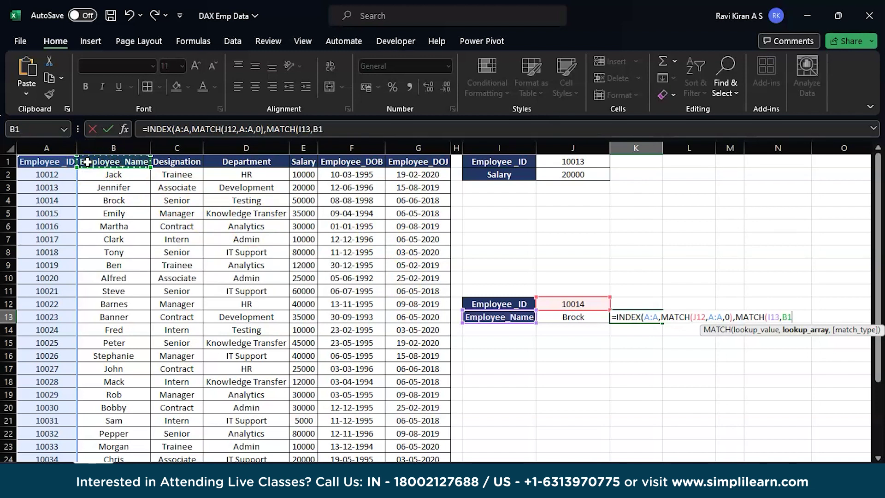
{"action": "left_click", "coordinate": [46, 162]}
{"action": "key", "text": "shift+Right"}
{"action": "key", "text": "shift+Right"}
{"action": "key", "text": "shift+Right"}
{"action": "key", "text": "shift+Right"}
{"action": "key", "text": "shift+Right"}
{"action": "key", "text": "shift+Right"}
{"action": "key", "text": "shift+Right"}
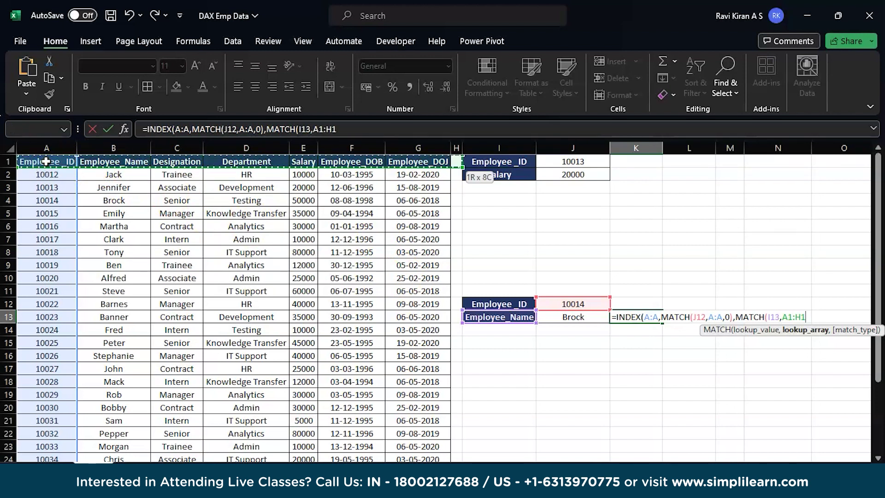
{"action": "key", "text": "shift+Left"}
{"action": "type", "text": ","}
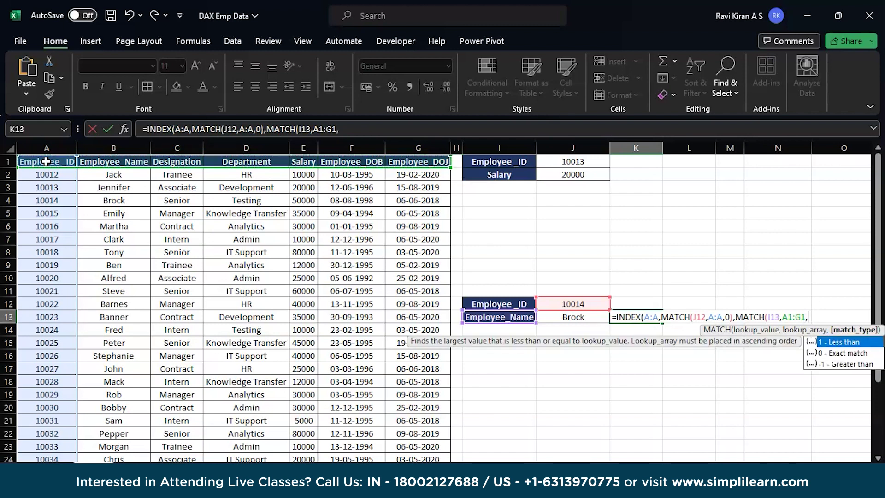
{"action": "key", "text": "Down"}
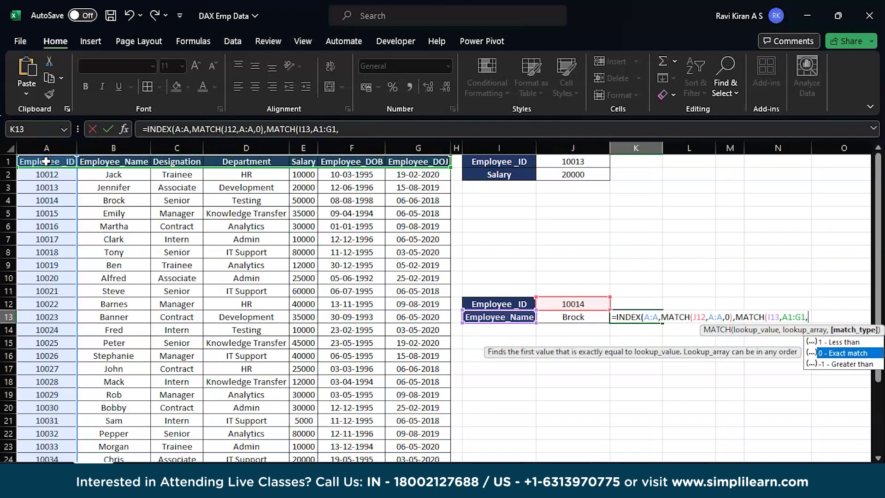
{"action": "key", "text": "Tab"}
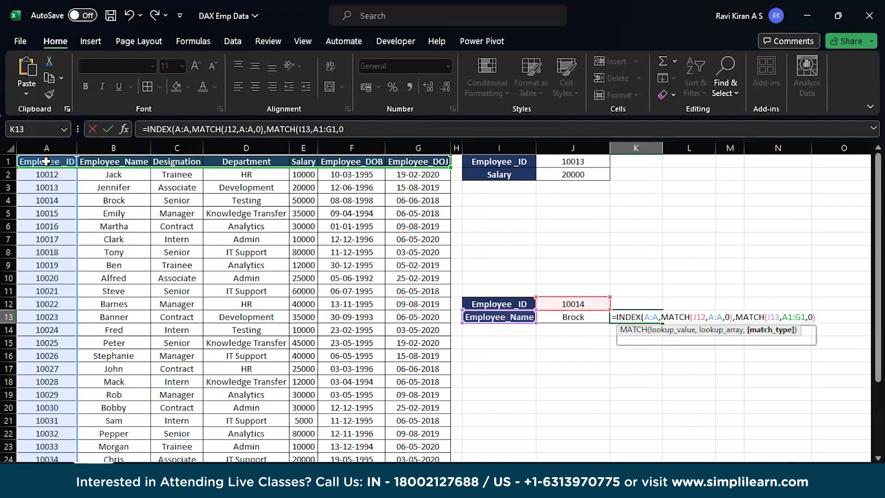
{"action": "type", "text": ")"}
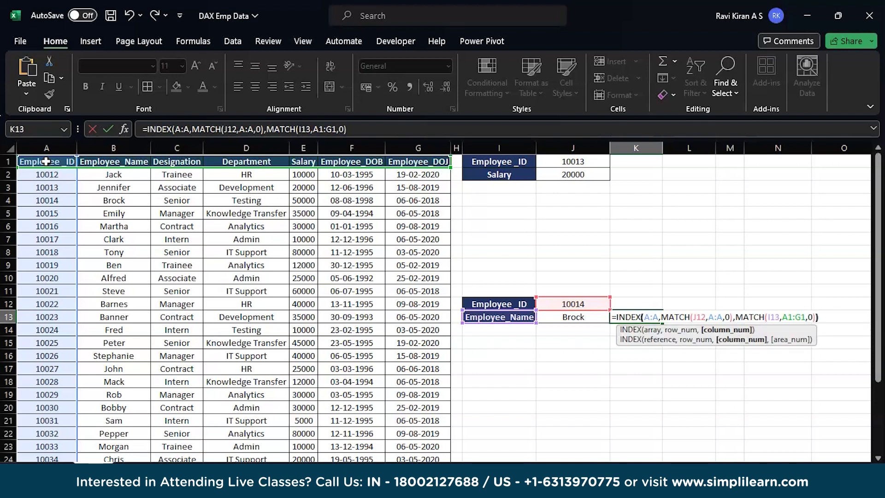
{"action": "key", "text": "Return"}
Widen K13's INDEX range from A:A to A:G so the lookup returns Brock.
{"action": "left_click", "coordinate": [590, 304]}
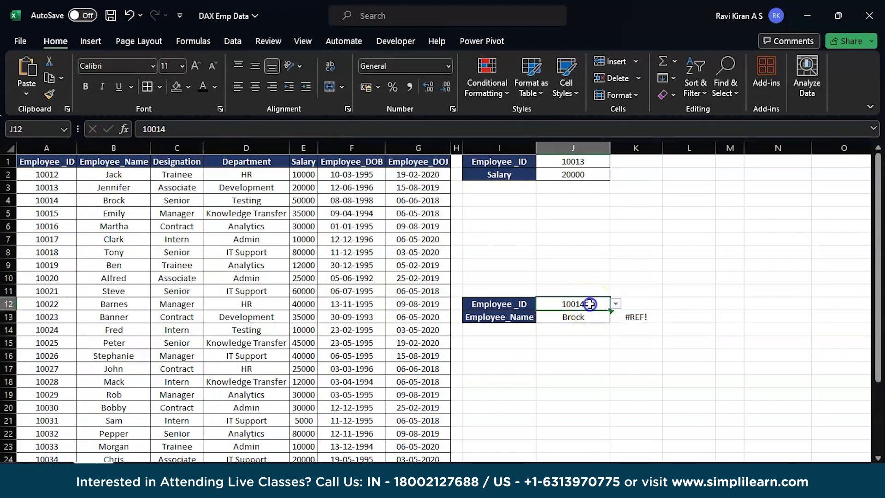
{"action": "double_click", "coordinate": [559, 317]}
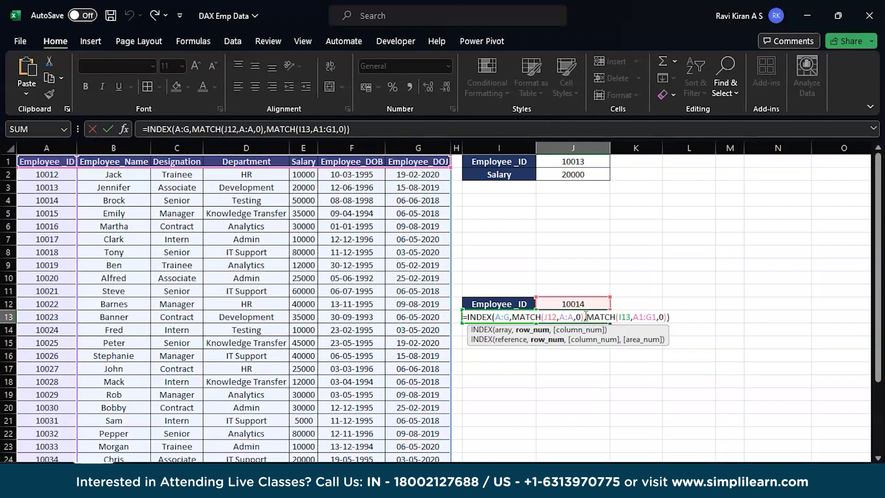
{"action": "key", "text": "Escape"}
{"action": "left_click", "coordinate": [635, 318]}
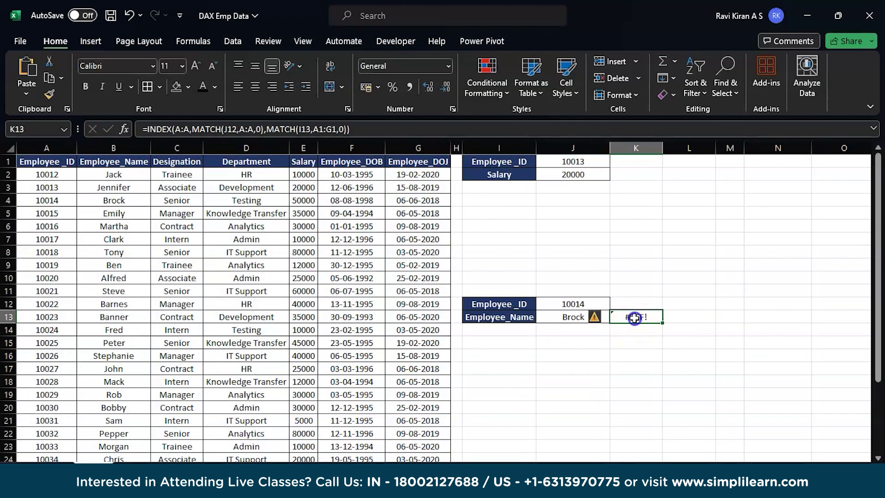
{"action": "double_click", "coordinate": [635, 318]}
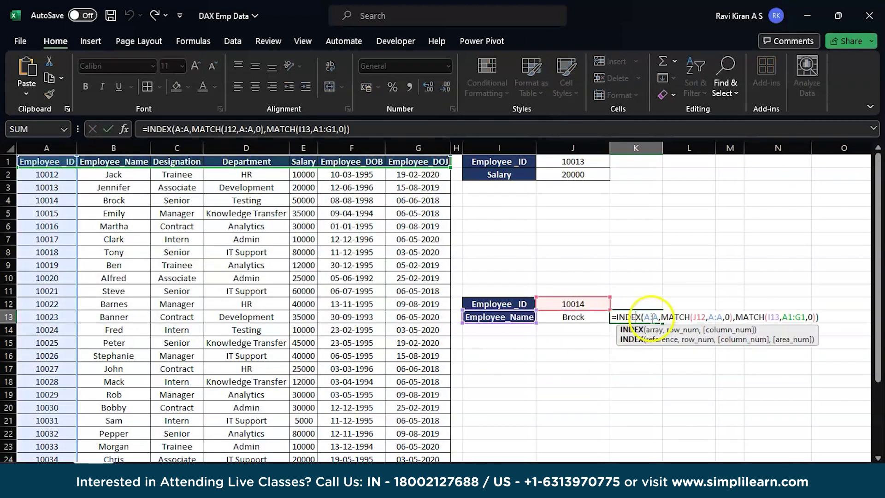
{"action": "left_click", "coordinate": [647, 317]}
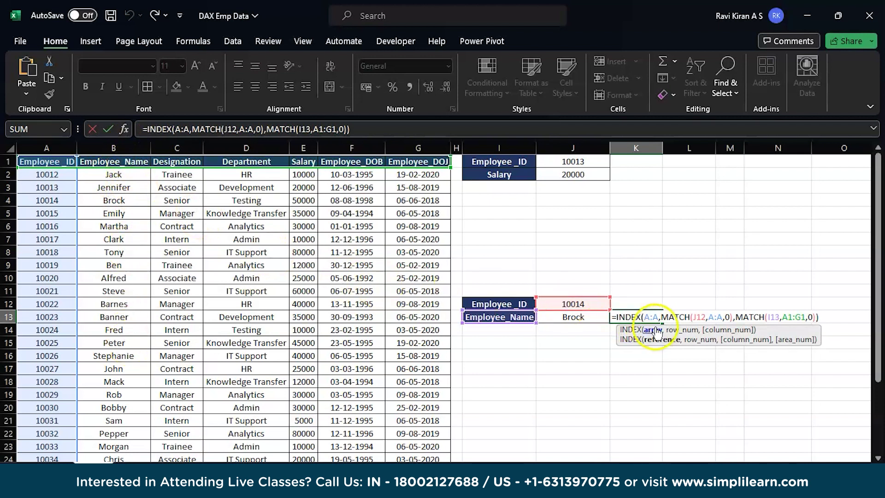
{"action": "left_click", "coordinate": [644, 317]}
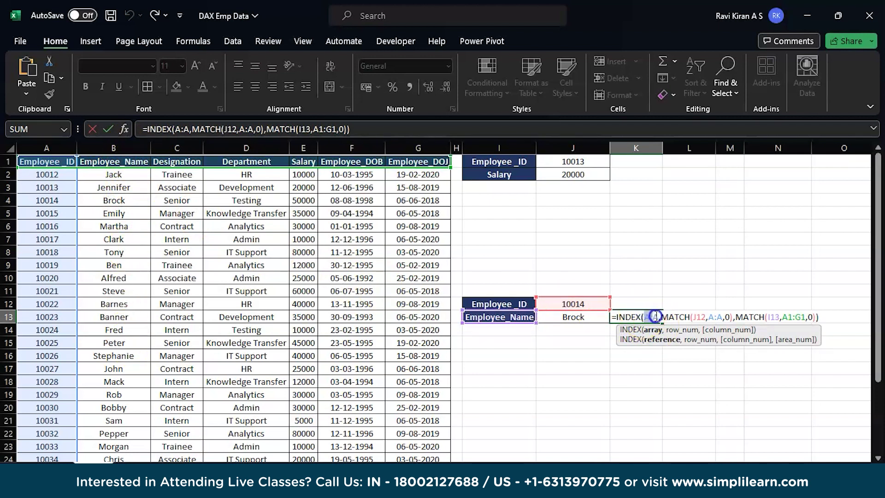
{"action": "left_click", "coordinate": [61, 150]}
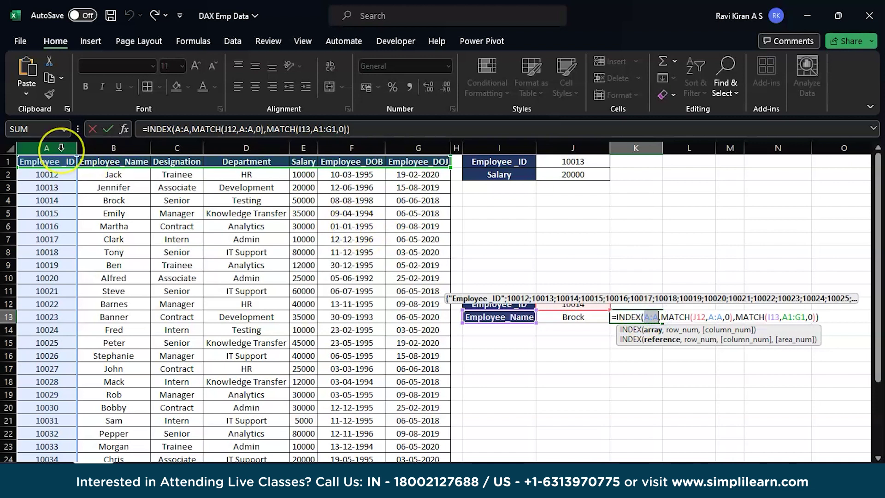
{"action": "left_click_drag", "start_coordinate": [61, 149], "coordinate": [429, 145]}
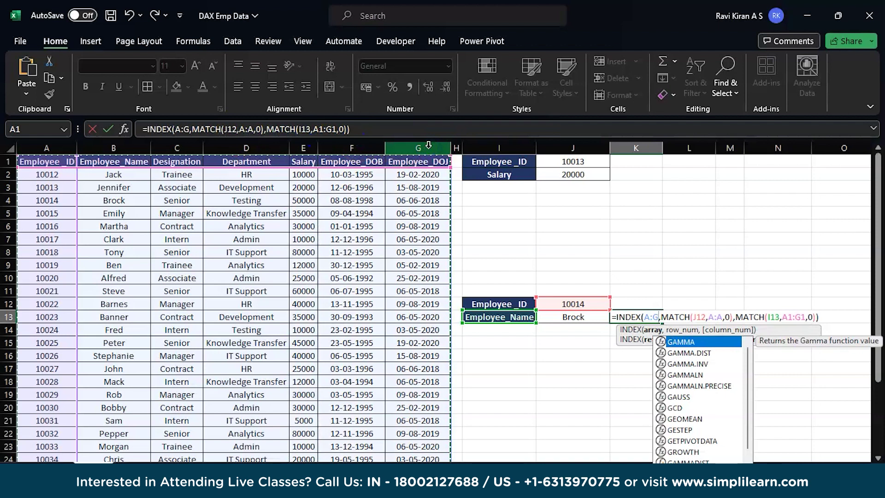
{"action": "key", "text": "Return"}
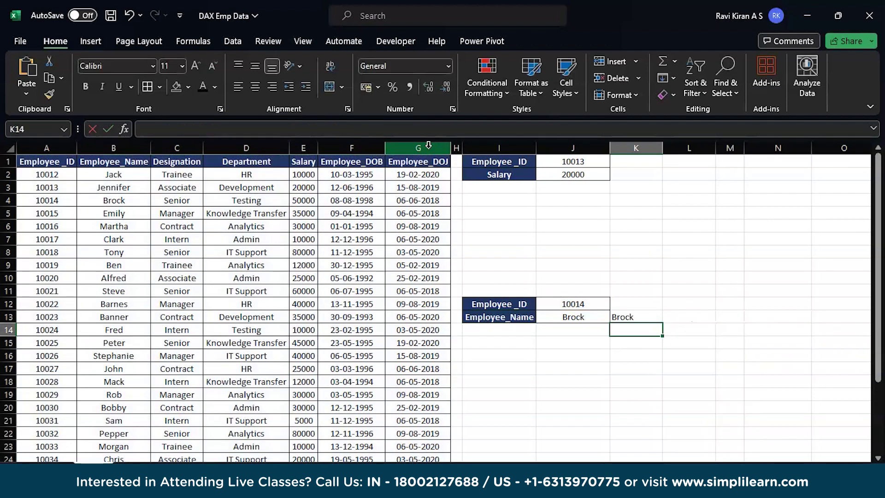
Choose employee 10016 with field Designation and confirm row 6 shows Contract.
{"action": "left_click", "coordinate": [572, 304]}
{"action": "left_click", "coordinate": [617, 304]}
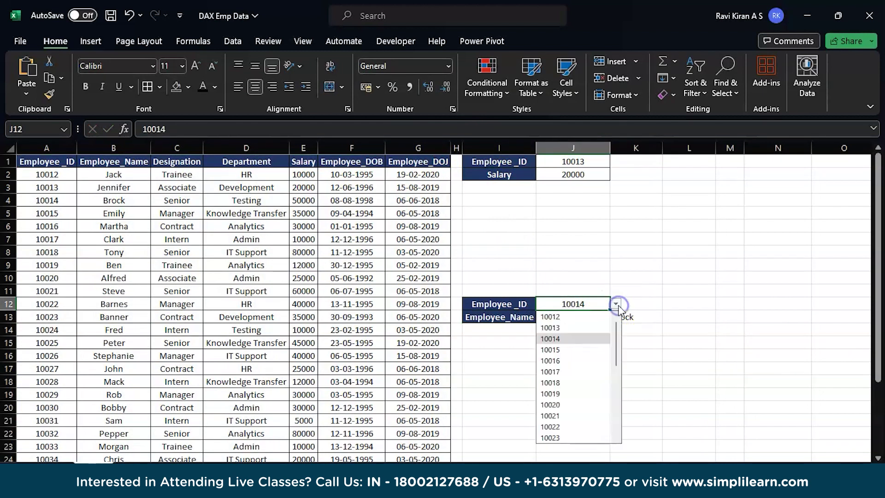
{"action": "left_click", "coordinate": [575, 361]}
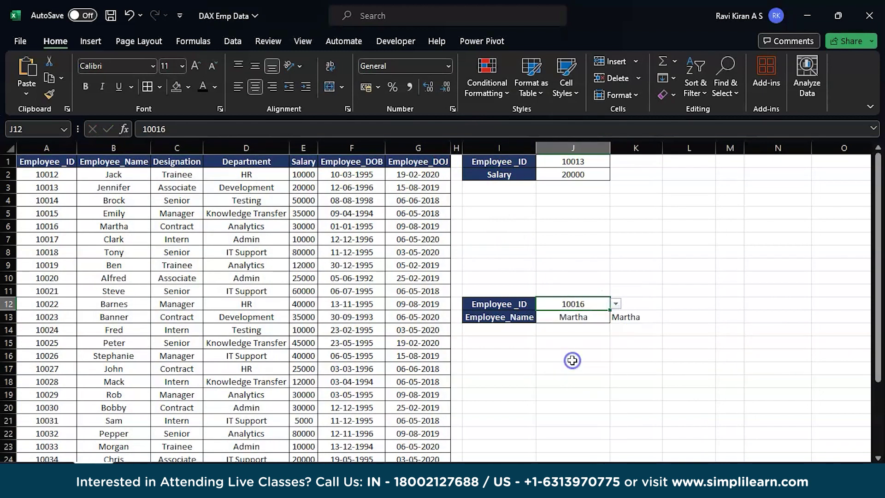
{"action": "left_click", "coordinate": [500, 319]}
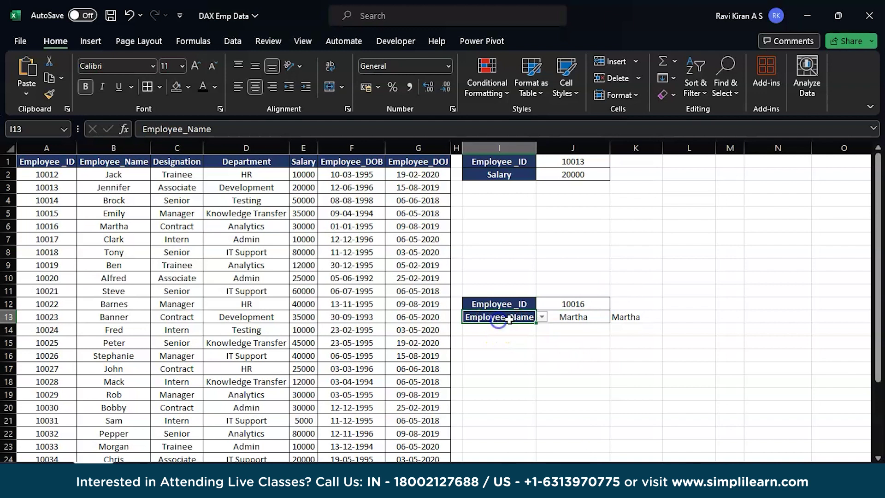
{"action": "left_click", "coordinate": [542, 316]}
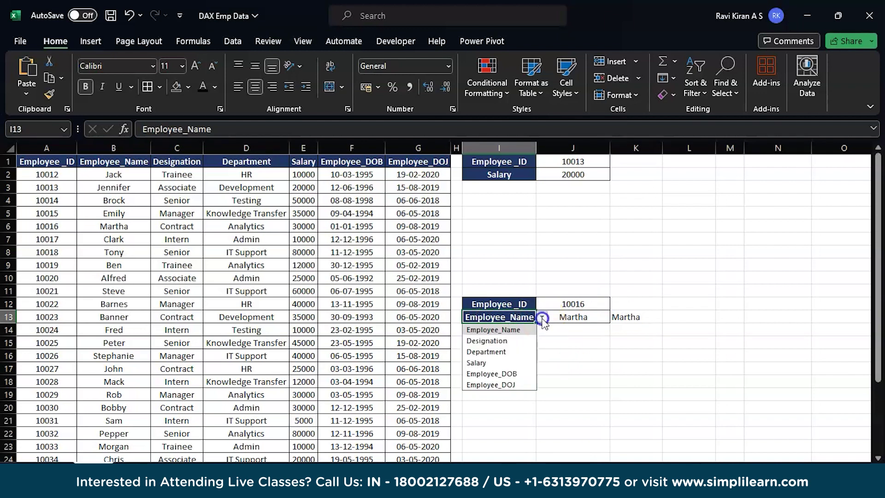
{"action": "left_click", "coordinate": [507, 340]}
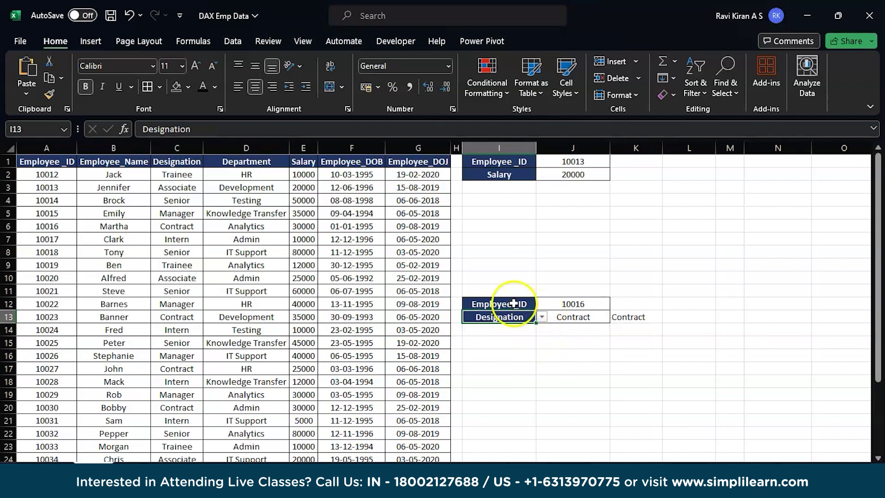
{"action": "left_click", "coordinate": [59, 227]}
{"action": "left_click", "coordinate": [103, 226]}
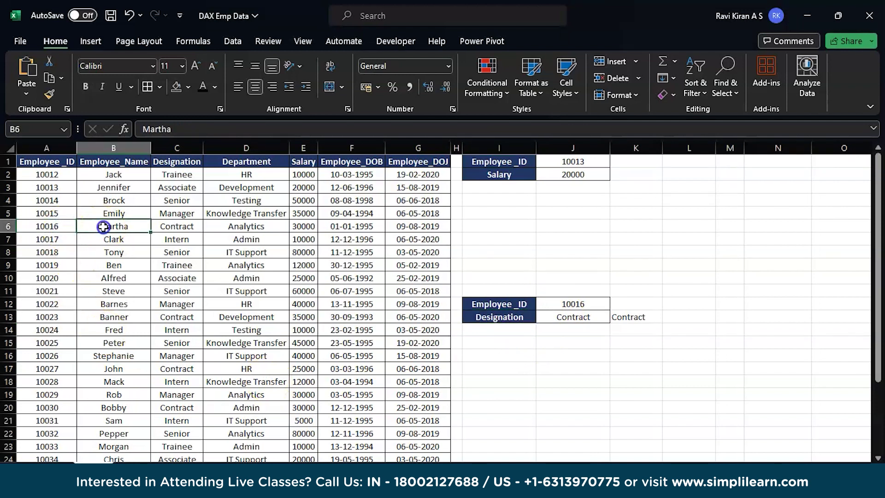
{"action": "left_click", "coordinate": [176, 226]}
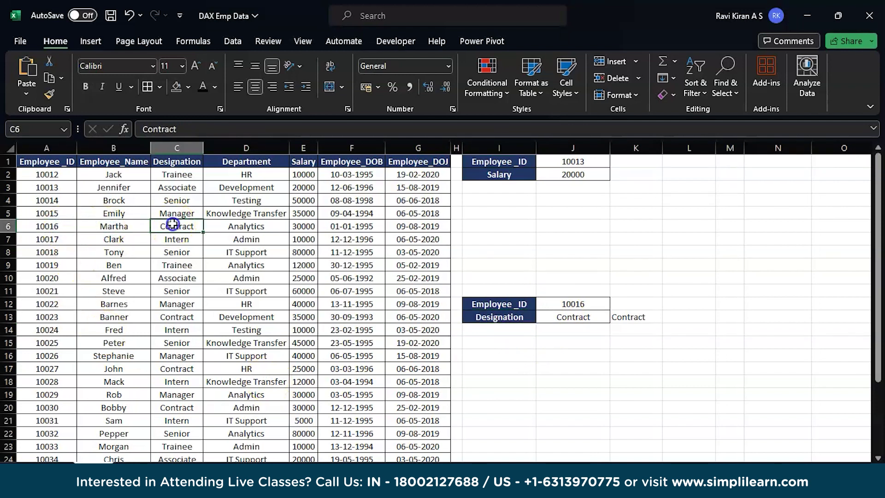
Switch the field to Department and confirm both results read Analytics, matching D6.
{"action": "left_click", "coordinate": [497, 317]}
{"action": "left_click", "coordinate": [543, 318]}
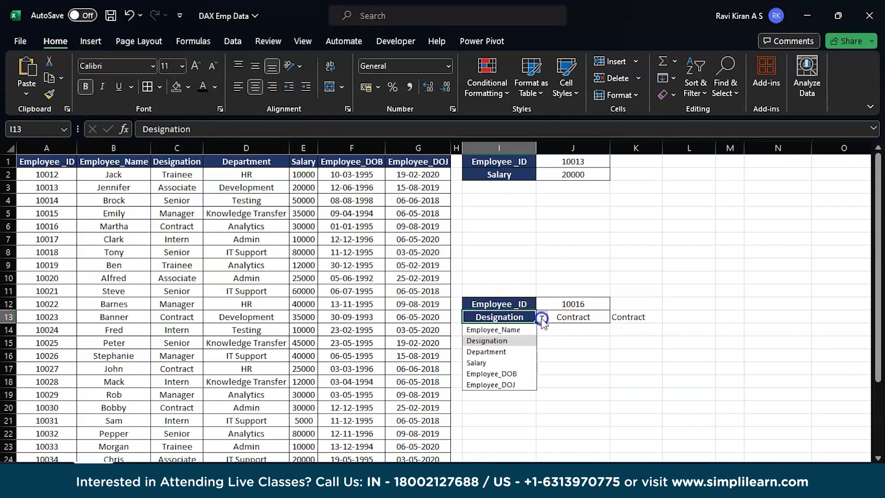
{"action": "left_click", "coordinate": [500, 353]}
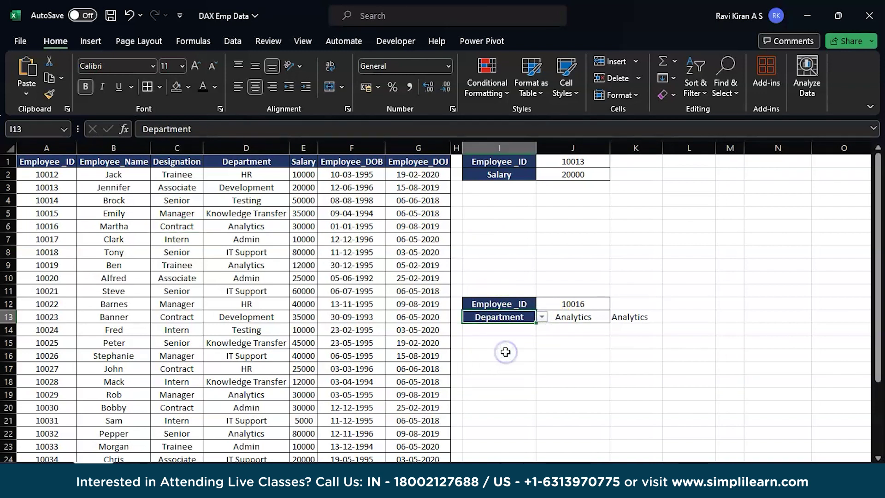
{"action": "left_click", "coordinate": [253, 226]}
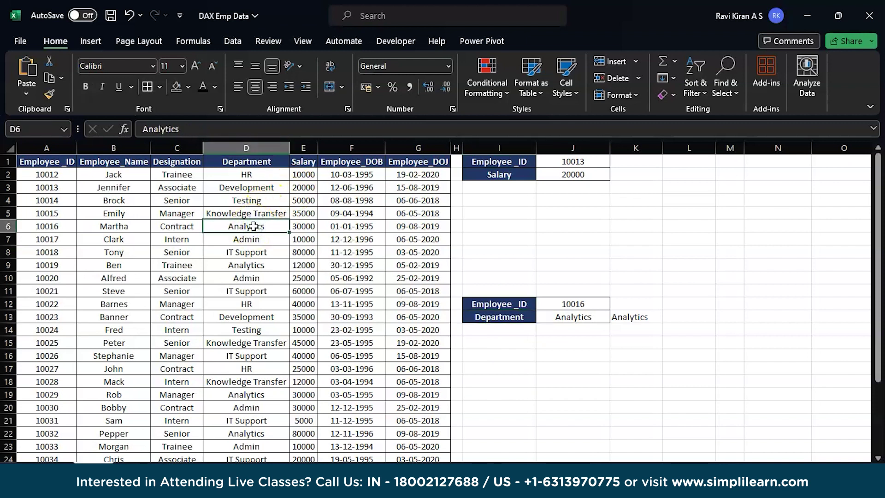